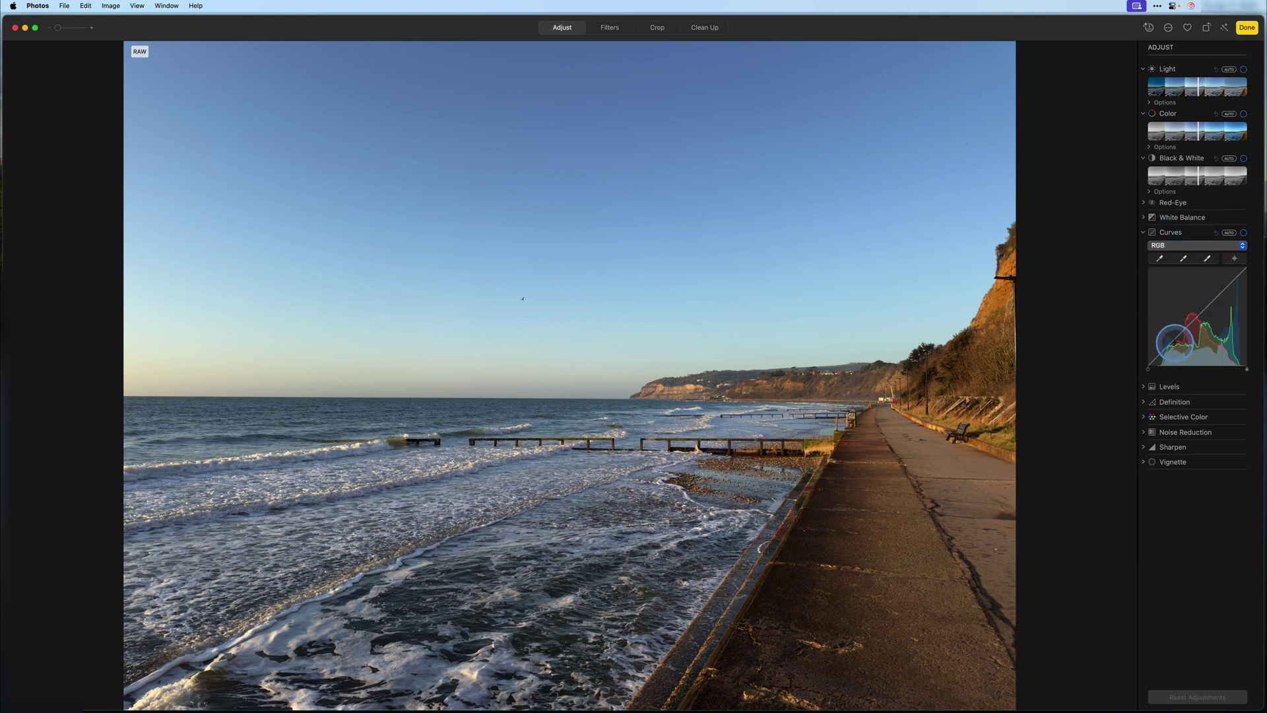
Undo a trial curve darkening so the RGB curve is straight again, then pick the white-point eyedropper.
{"action": "mouse_move", "coordinate": [1173, 342]}
{"action": "left_mouse_down"}
{"action": "mouse_move", "coordinate": [1181, 352]}
{"action": "mouse_move", "coordinate": [1173, 341]}
{"action": "left_mouse_up"}
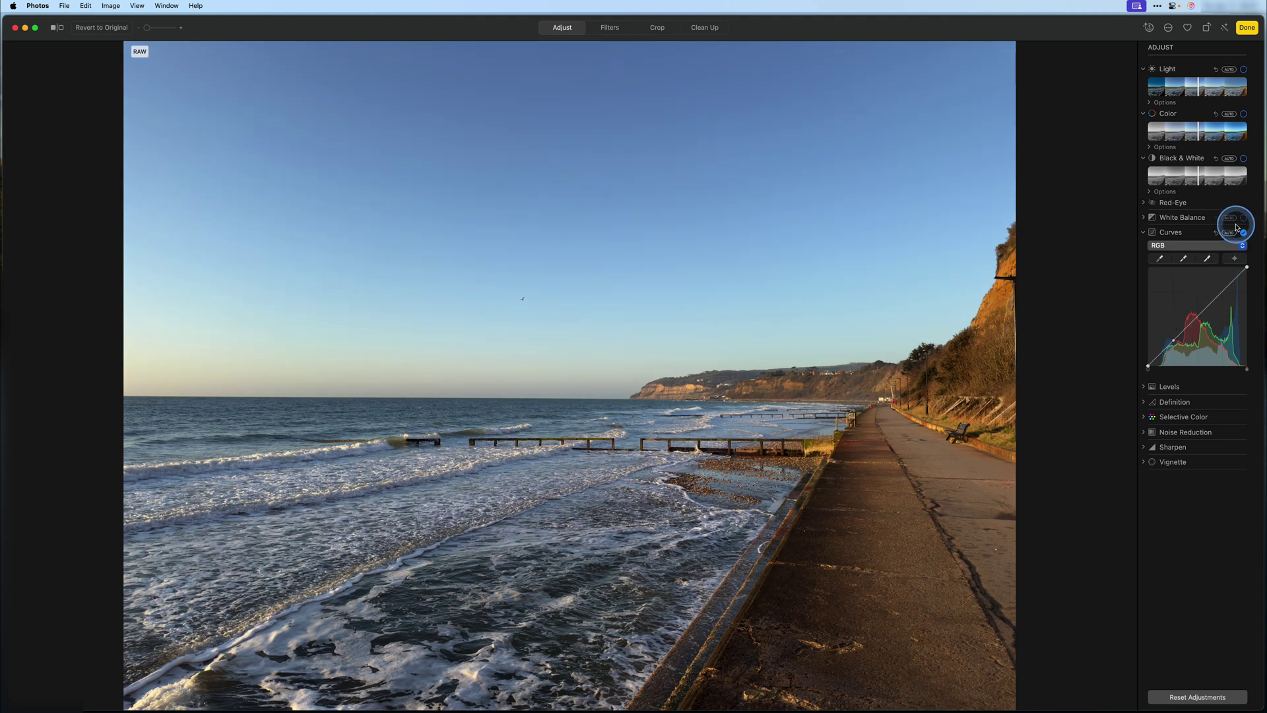
{"action": "left_click", "coordinate": [1217, 233]}
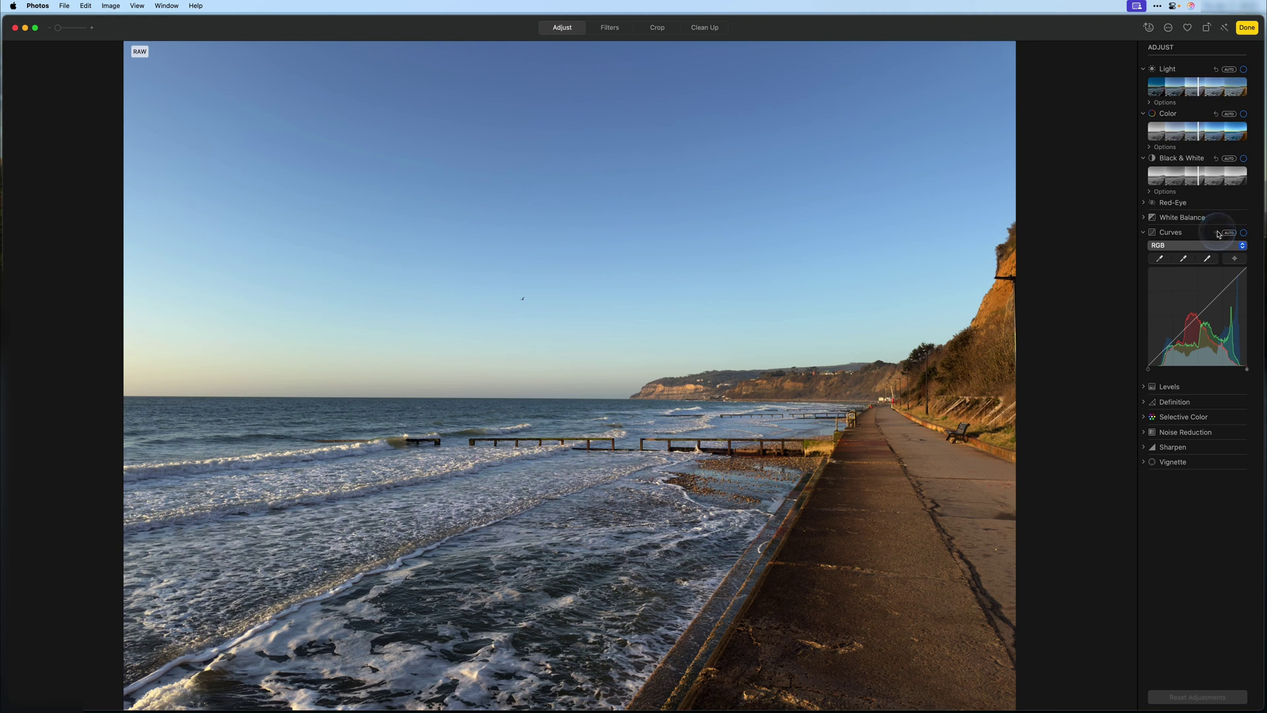
{"action": "left_click", "coordinate": [1145, 233]}
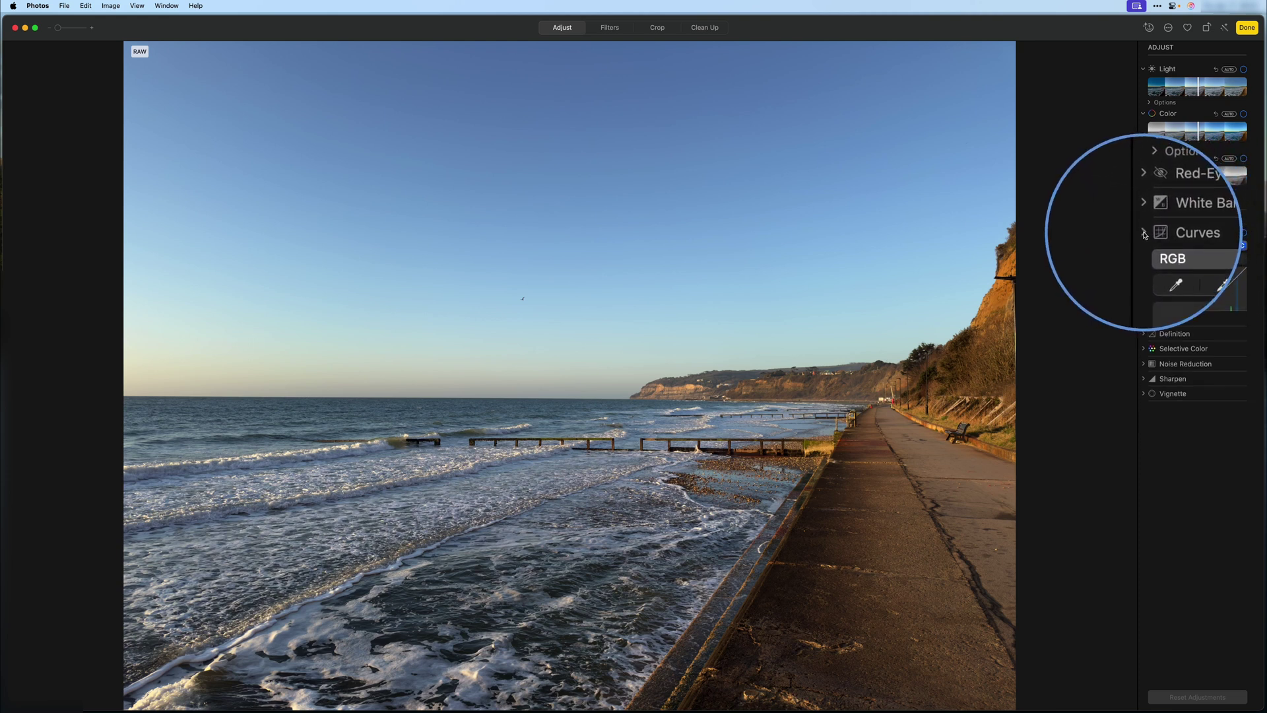
{"action": "left_click", "coordinate": [1145, 234]}
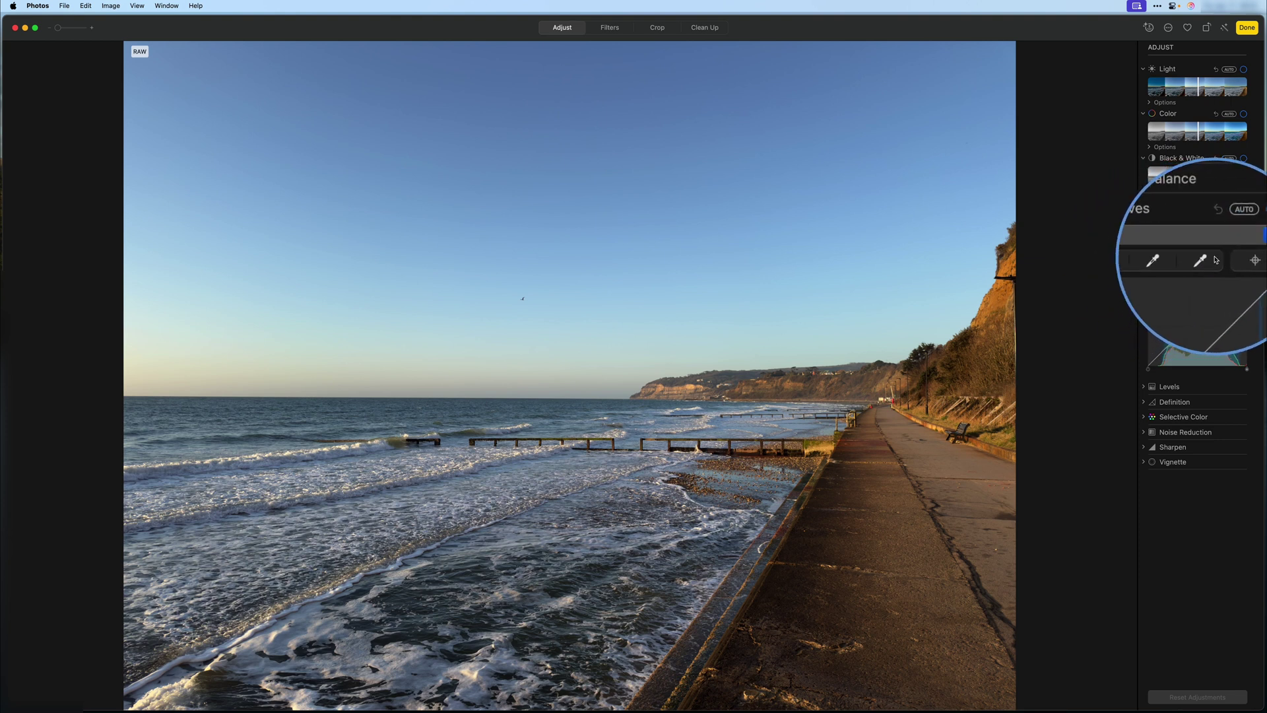
{"action": "left_click", "coordinate": [1208, 262]}
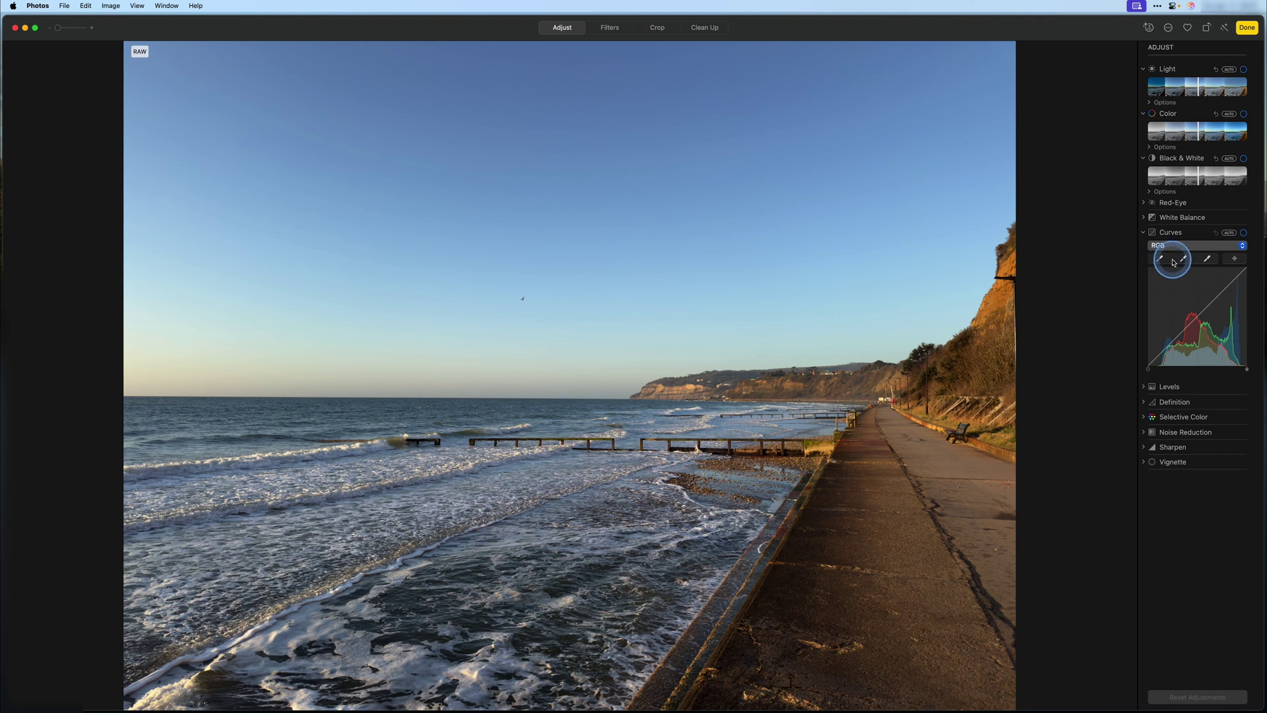
Add a curve point sampled from the promenade and drag the curve down to darken the photo.
{"action": "left_click", "coordinate": [1236, 259]}
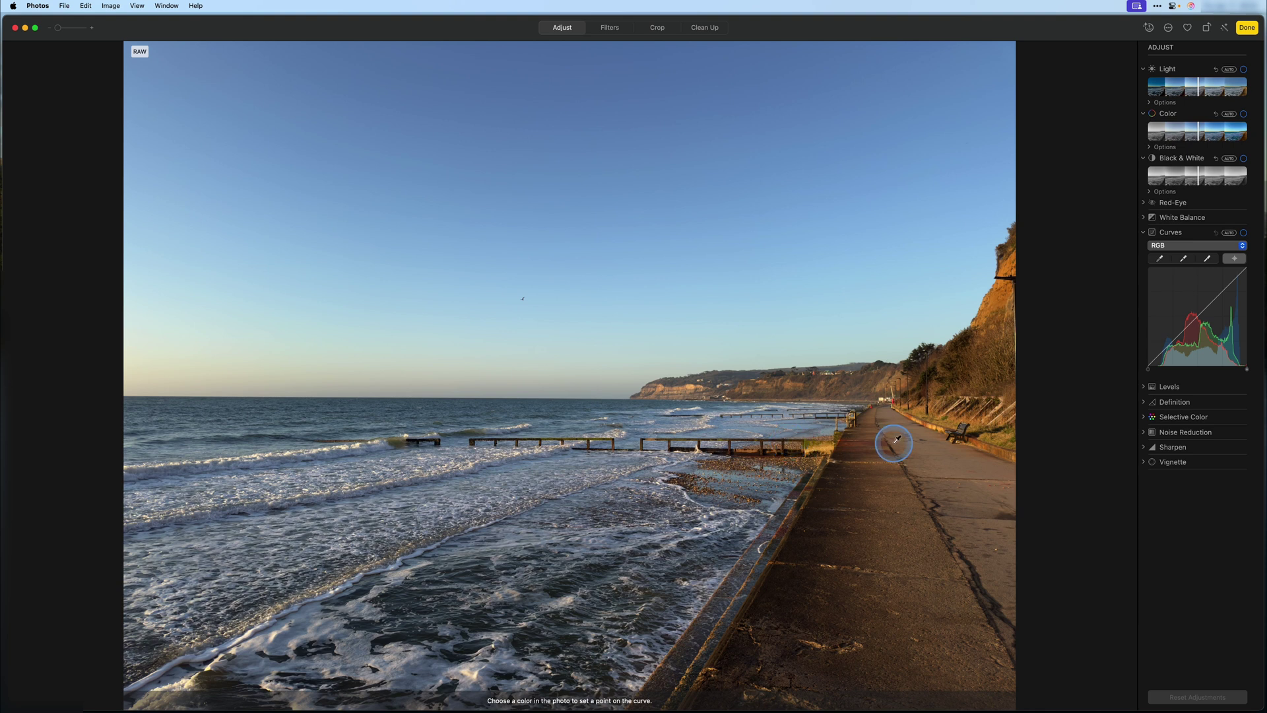
{"action": "left_click", "coordinate": [945, 453]}
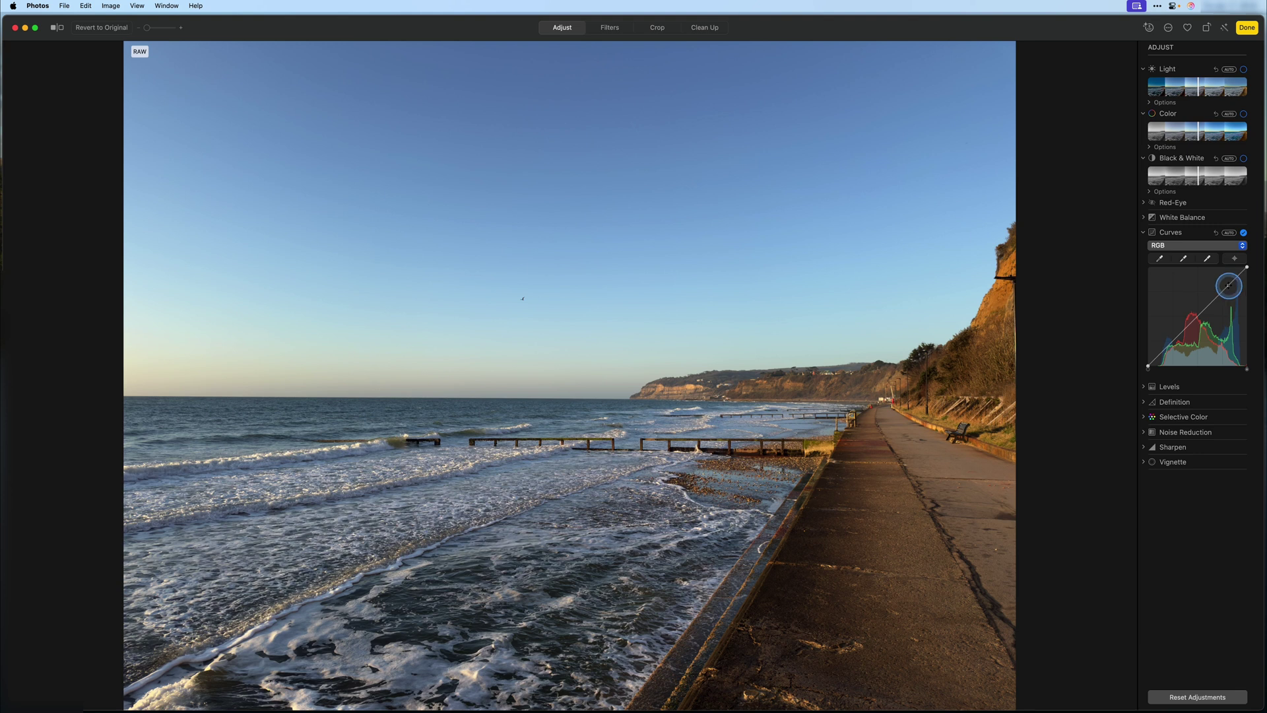
{"action": "left_click_drag", "start_coordinate": [1228, 286], "coordinate": [1229, 280]}
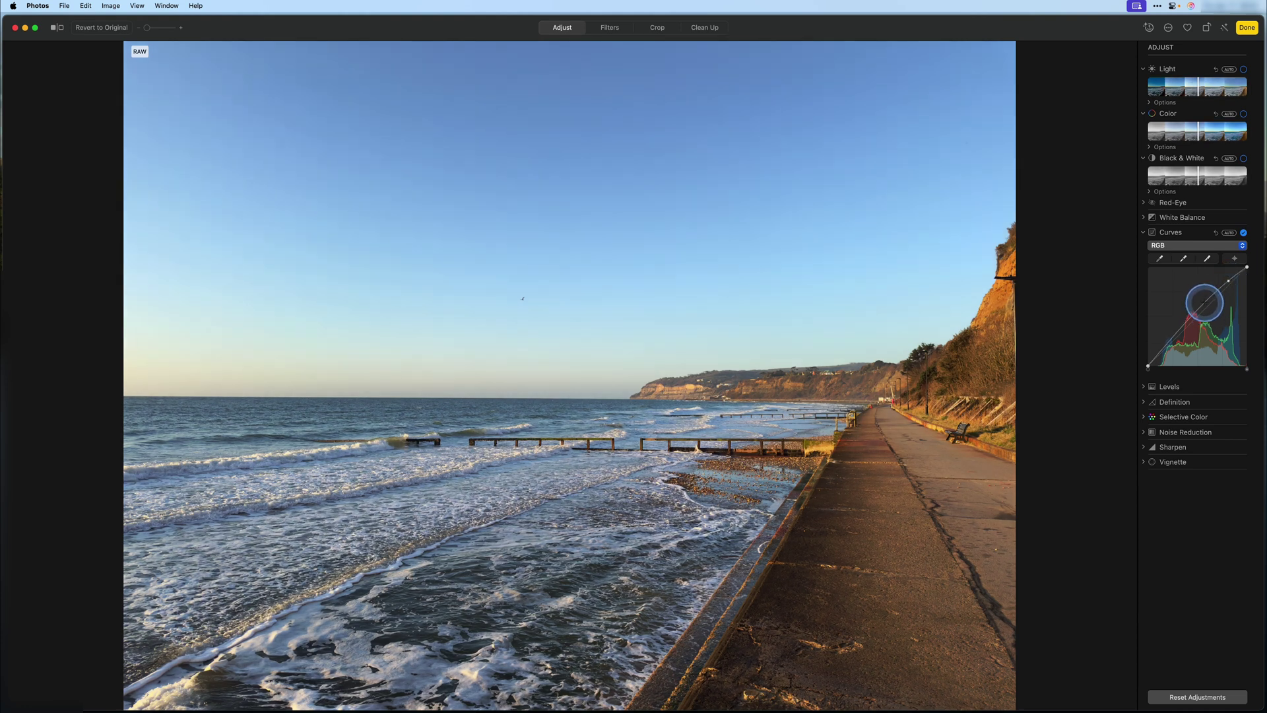
{"action": "left_click_drag", "start_coordinate": [1205, 303], "coordinate": [1206, 303]}
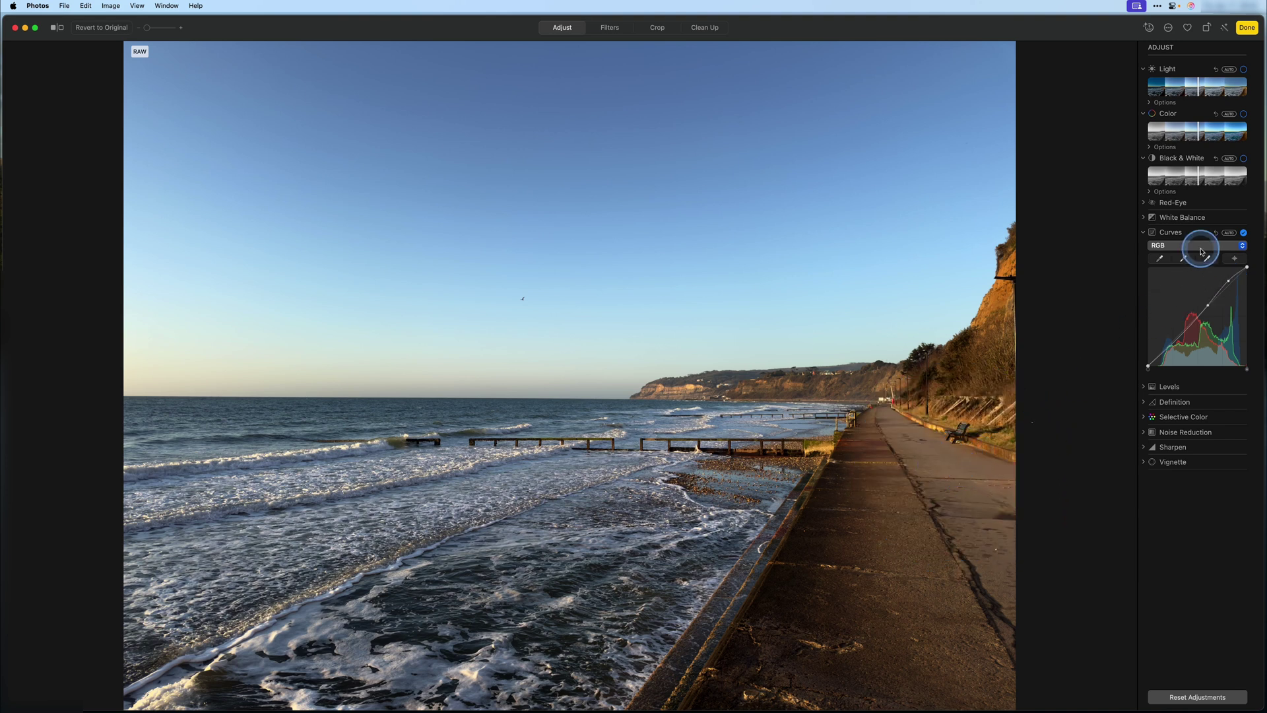
Reset the curve, add a shadow point, raise the upper curve, and expand the Light options.
{"action": "left_click", "coordinate": [1216, 233]}
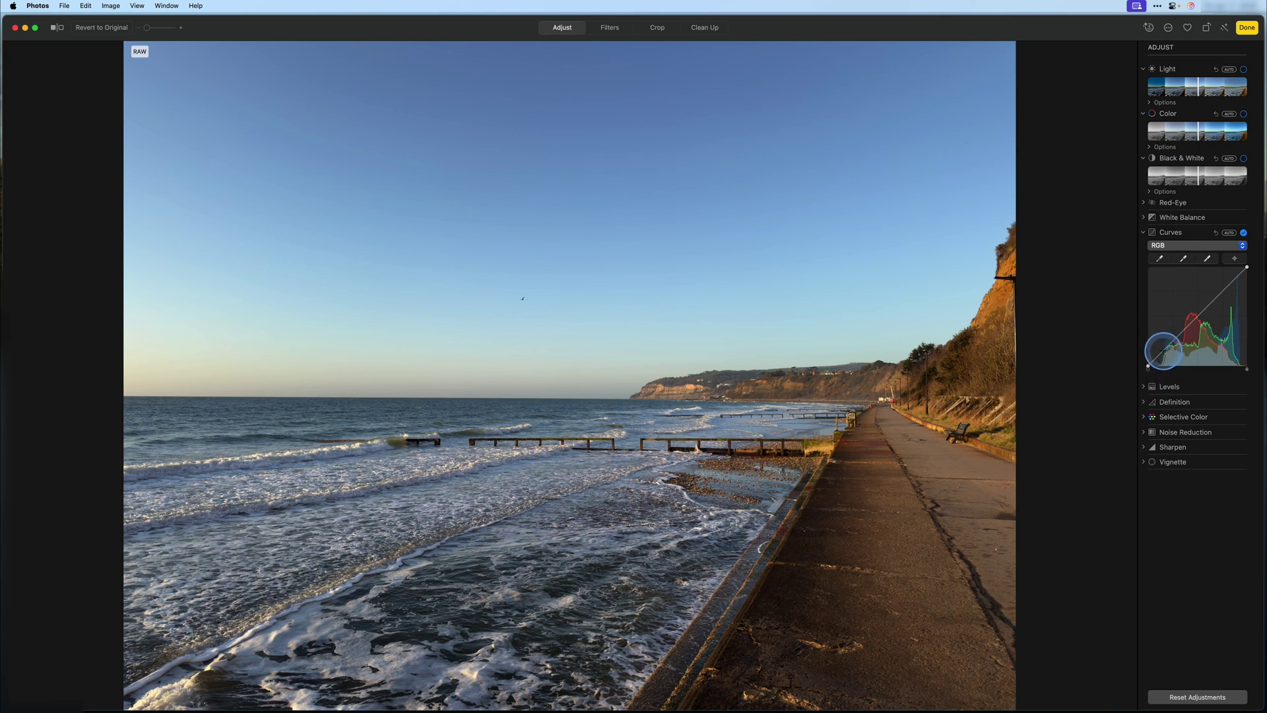
{"action": "left_click", "coordinate": [1163, 352]}
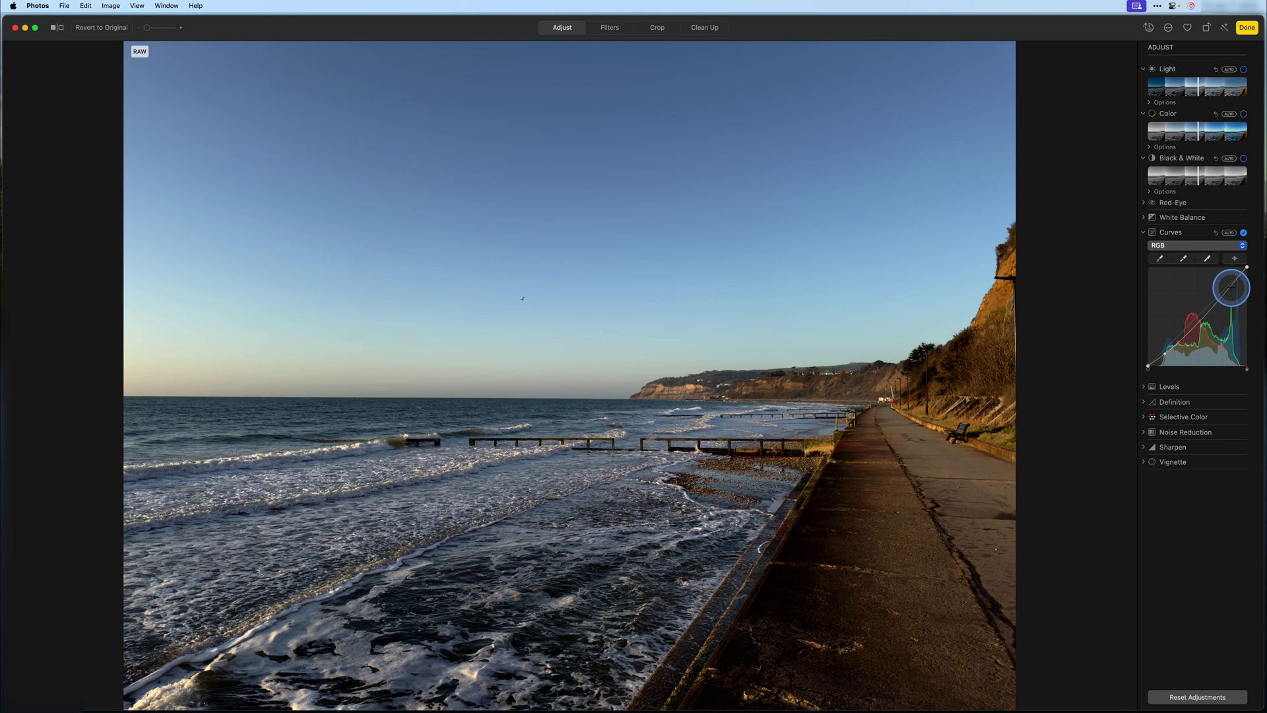
{"action": "left_click_drag", "start_coordinate": [1232, 287], "coordinate": [1226, 278]}
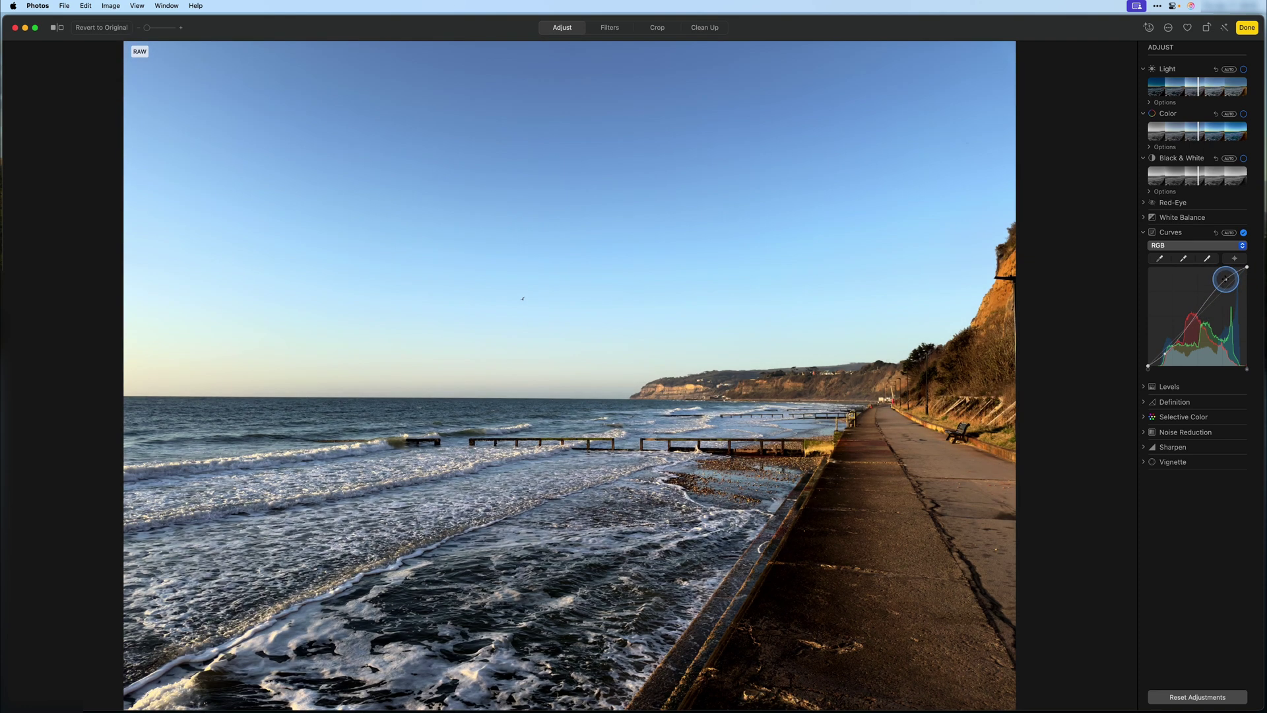
{"action": "left_click", "coordinate": [1152, 102]}
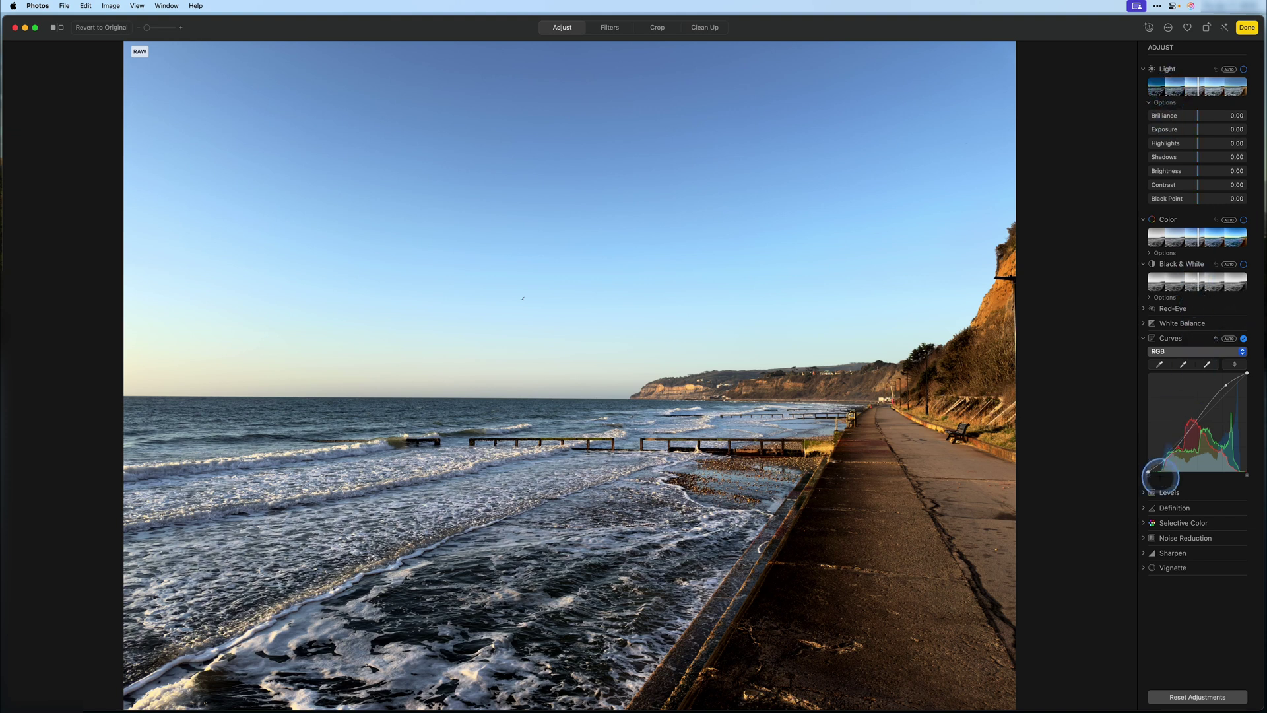
{"action": "left_click", "coordinate": [1166, 351]}
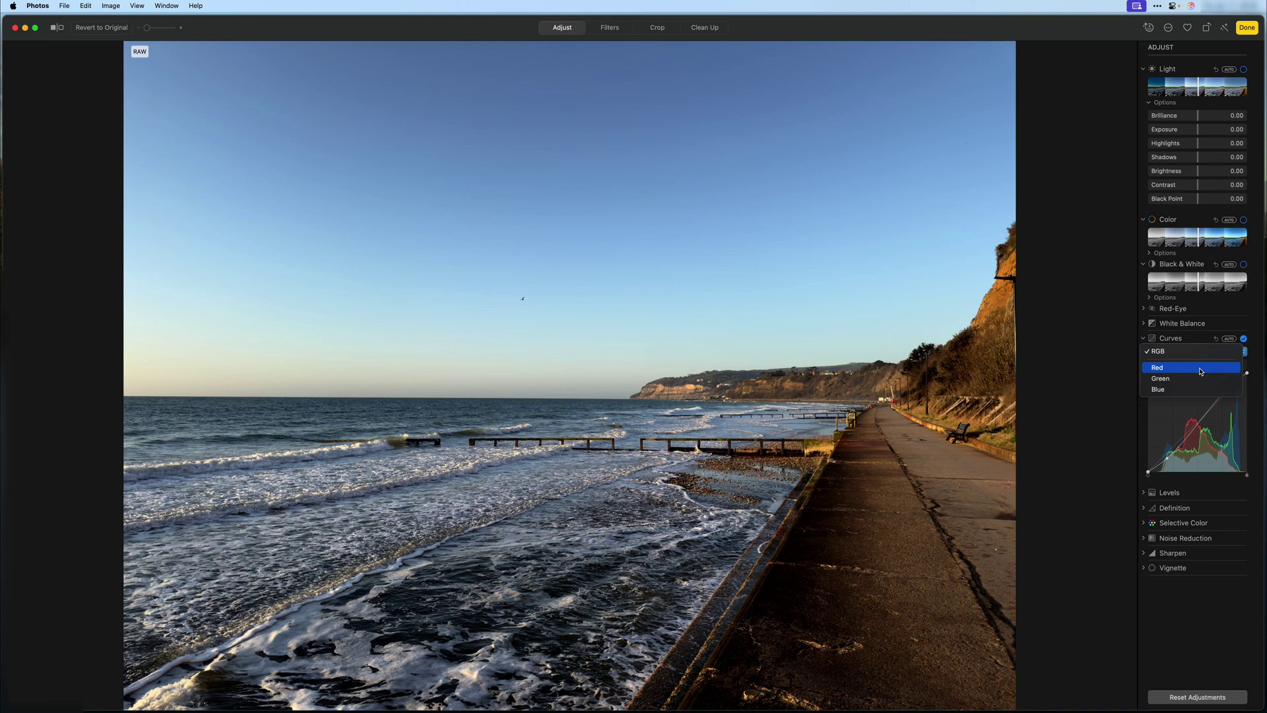
{"action": "left_click", "coordinate": [1188, 389]}
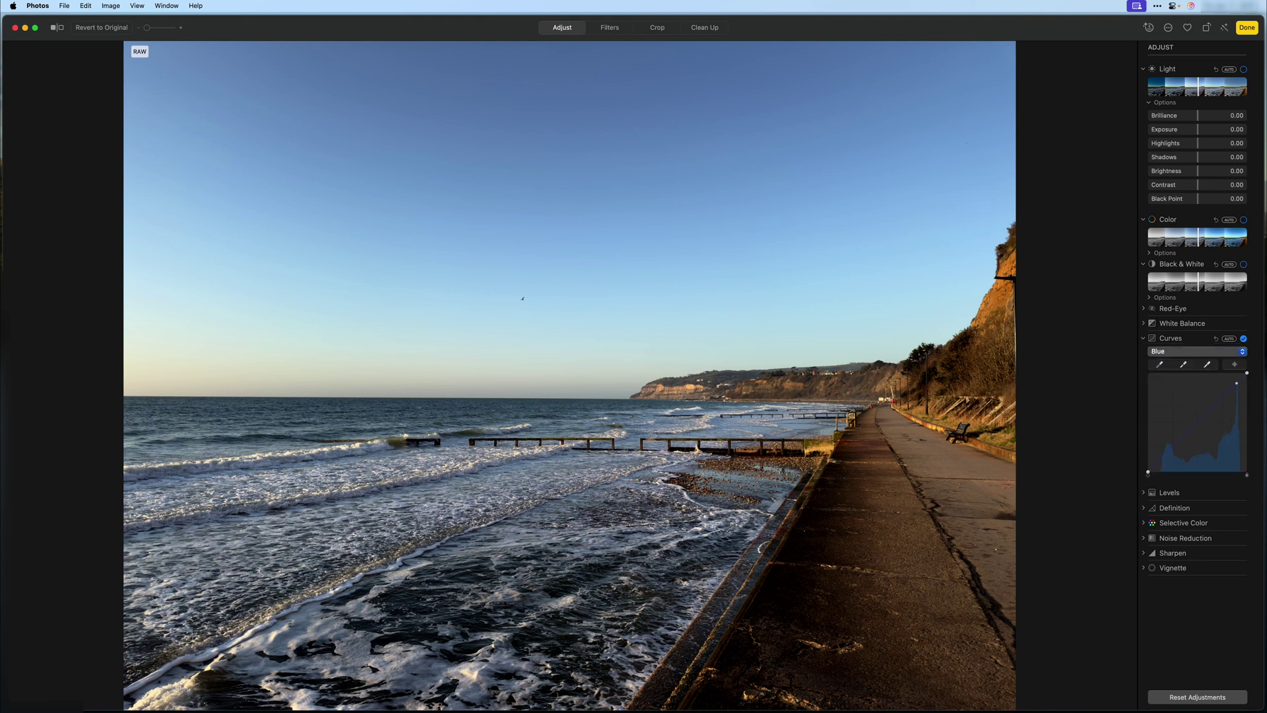
{"action": "left_click", "coordinate": [60, 29]}
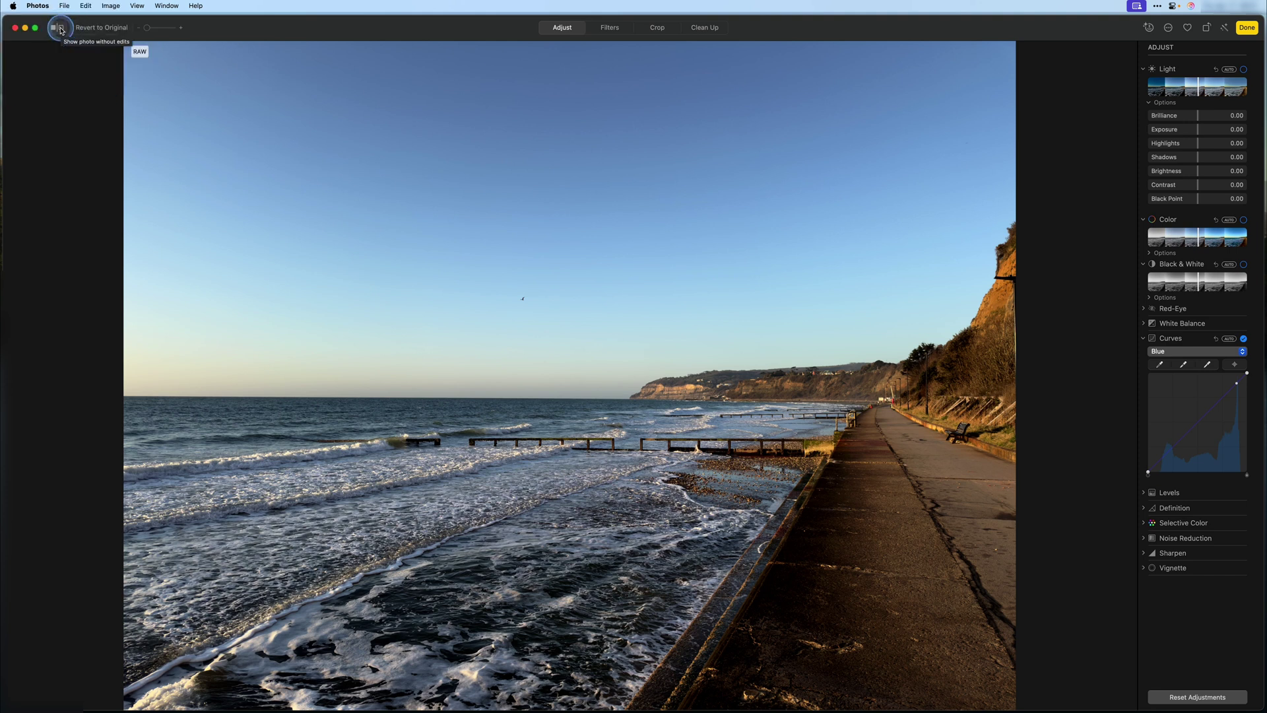
{"action": "left_click", "coordinate": [60, 30]}
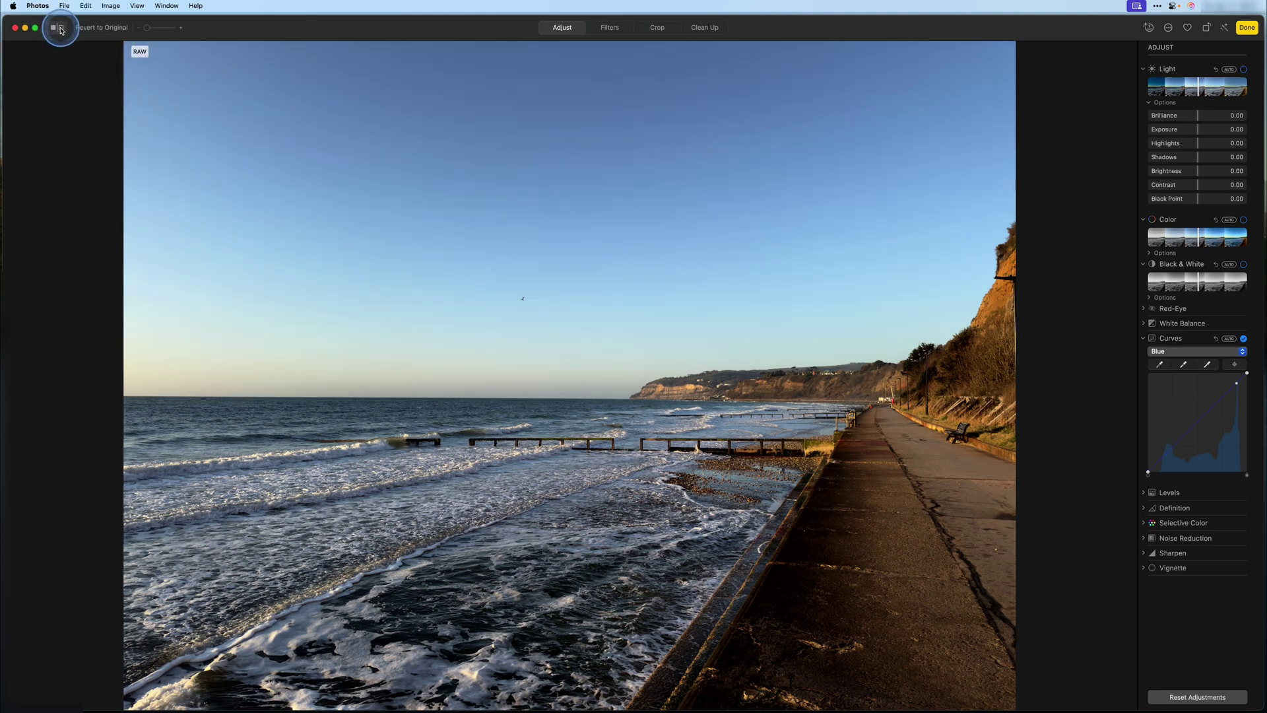
{"action": "left_click", "coordinate": [60, 29]}
{"action": "left_click", "coordinate": [60, 29]}
{"action": "left_click", "coordinate": [60, 30]}
{"action": "left_click", "coordinate": [61, 30]}
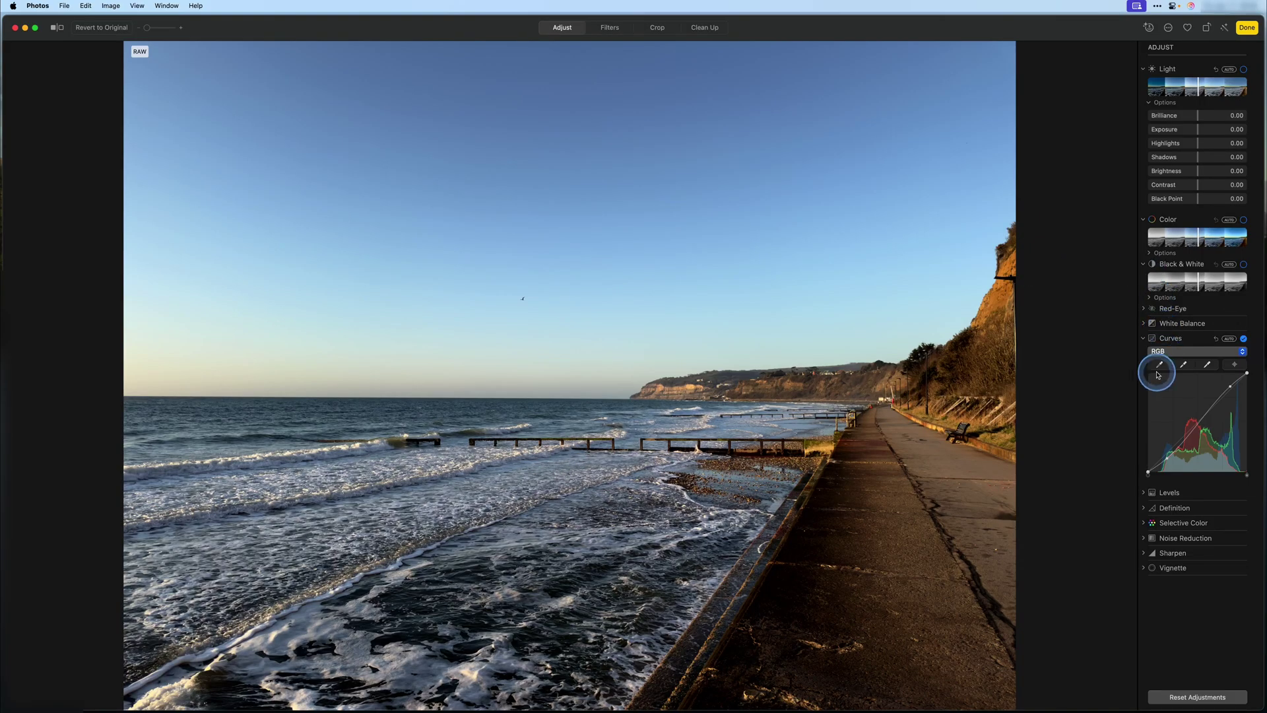
Collapse Curves and expand Selective Color with the red swatch targeted.
{"action": "left_click", "coordinate": [1143, 338]}
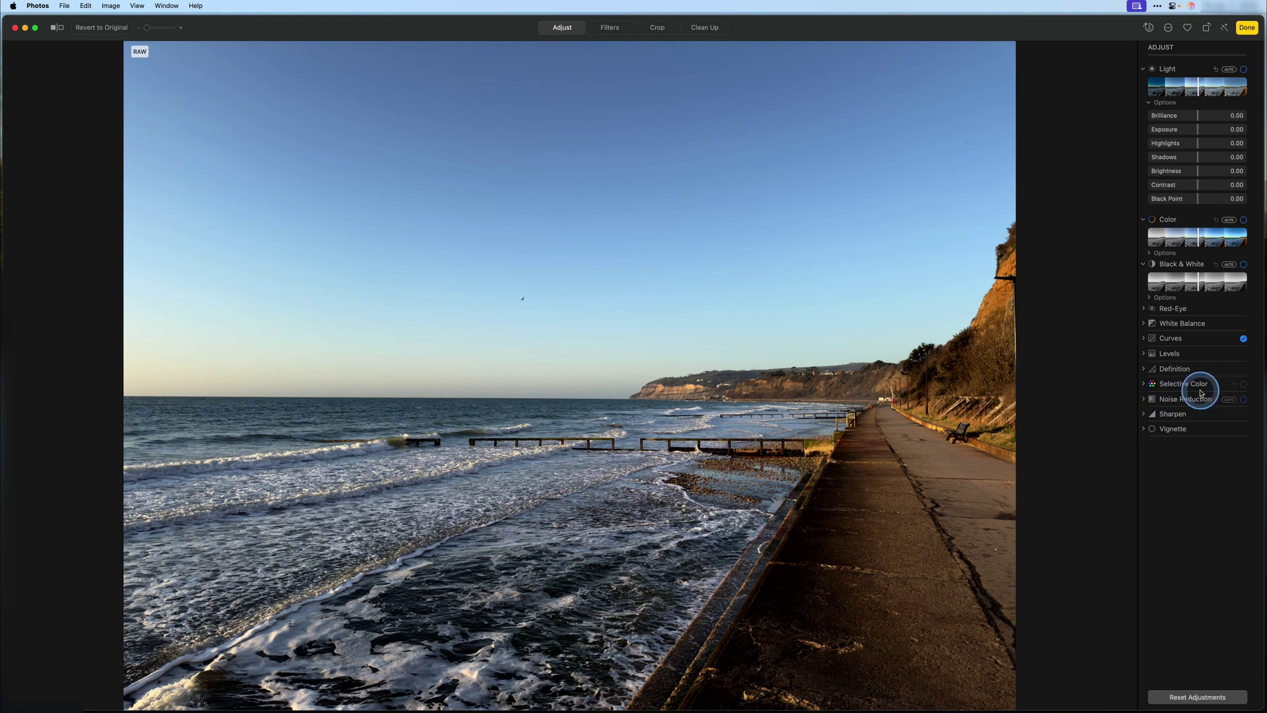
{"action": "left_click", "coordinate": [1144, 384]}
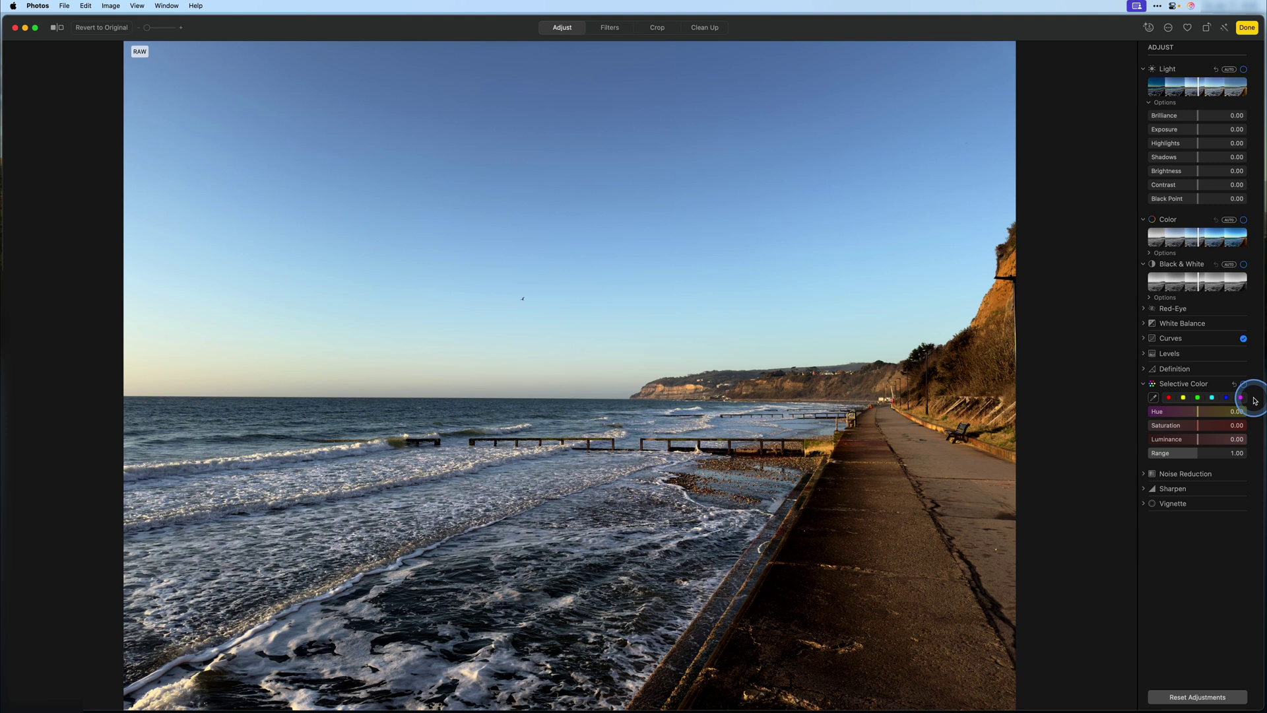
{"action": "left_click", "coordinate": [1170, 397]}
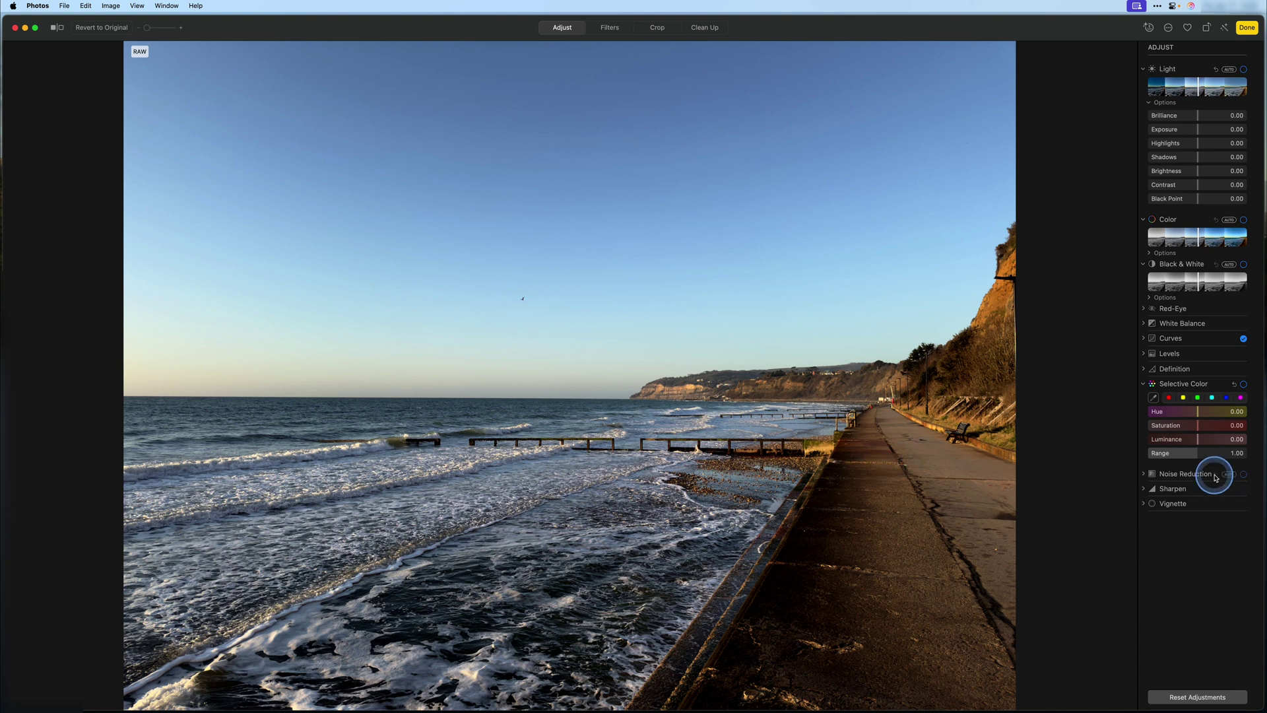
Raise the blues' Selective Color saturation to 37.48, leaving Range at 1.00.
{"action": "left_click", "coordinate": [1227, 398]}
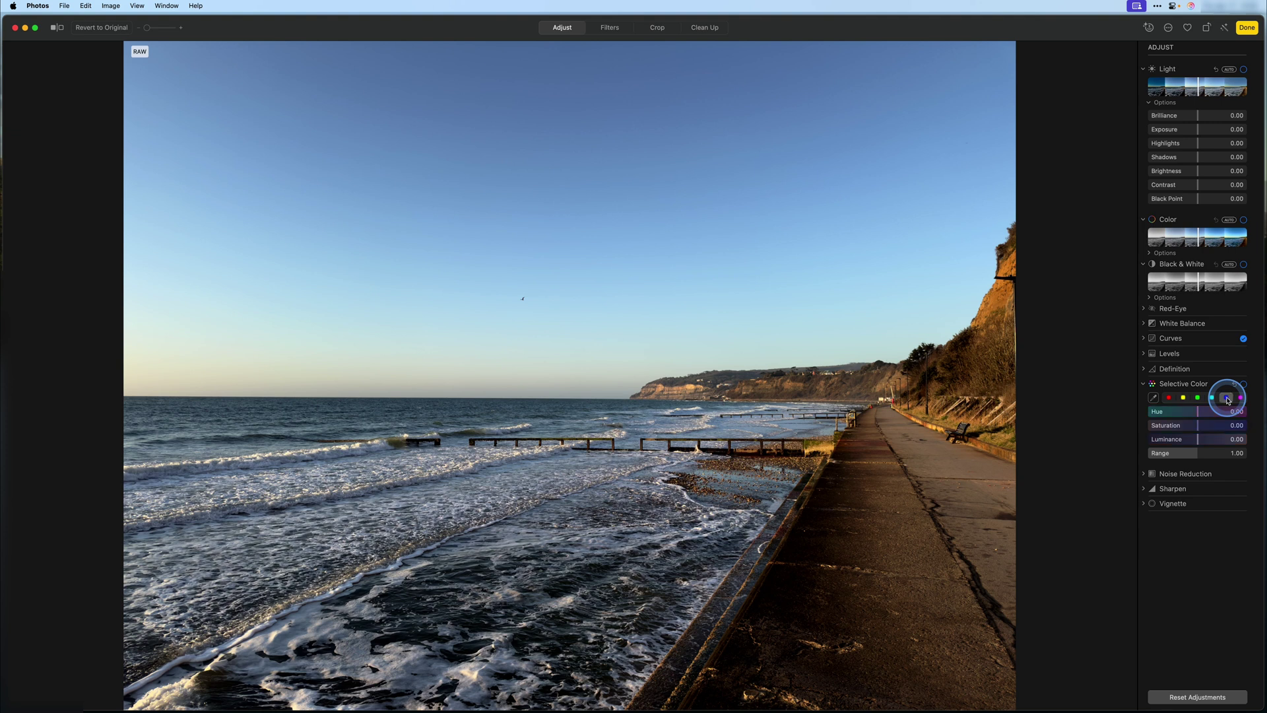
{"action": "left_click", "coordinate": [1199, 431]}
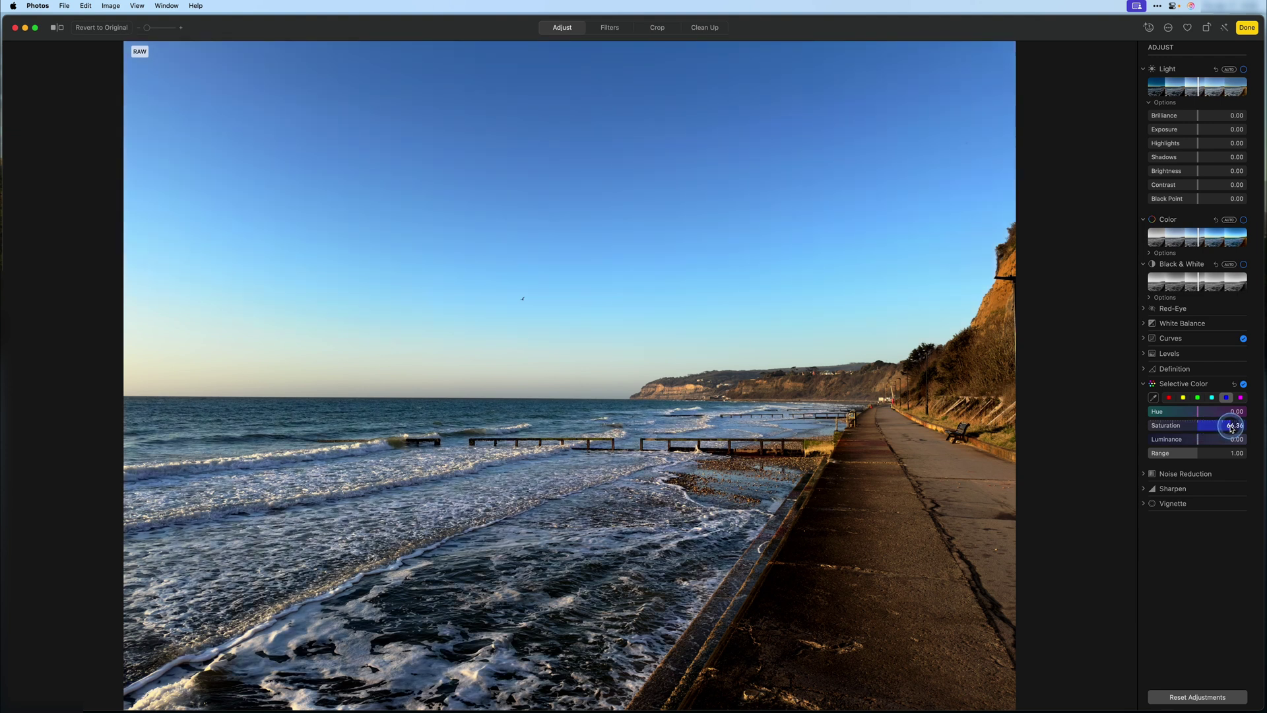
{"action": "left_click_drag", "start_coordinate": [1247, 428], "coordinate": [1199, 426]}
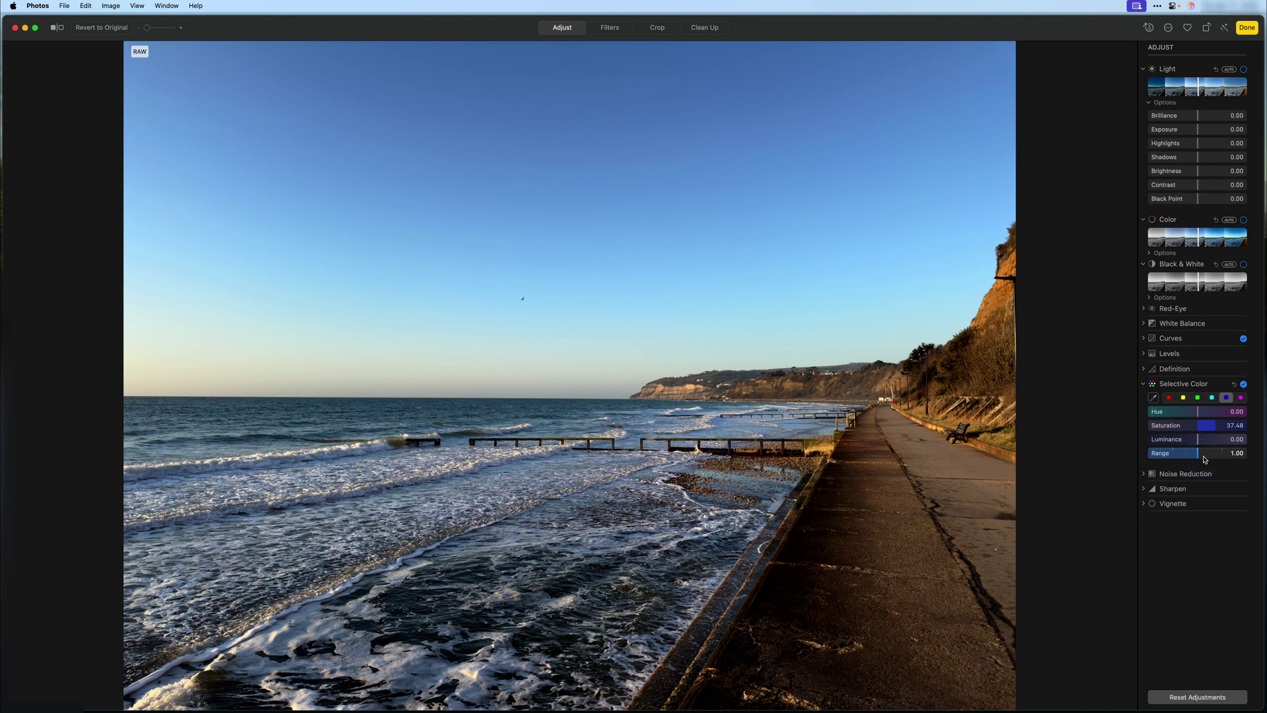
{"action": "left_click_drag", "start_coordinate": [1199, 457], "coordinate": [1157, 457]}
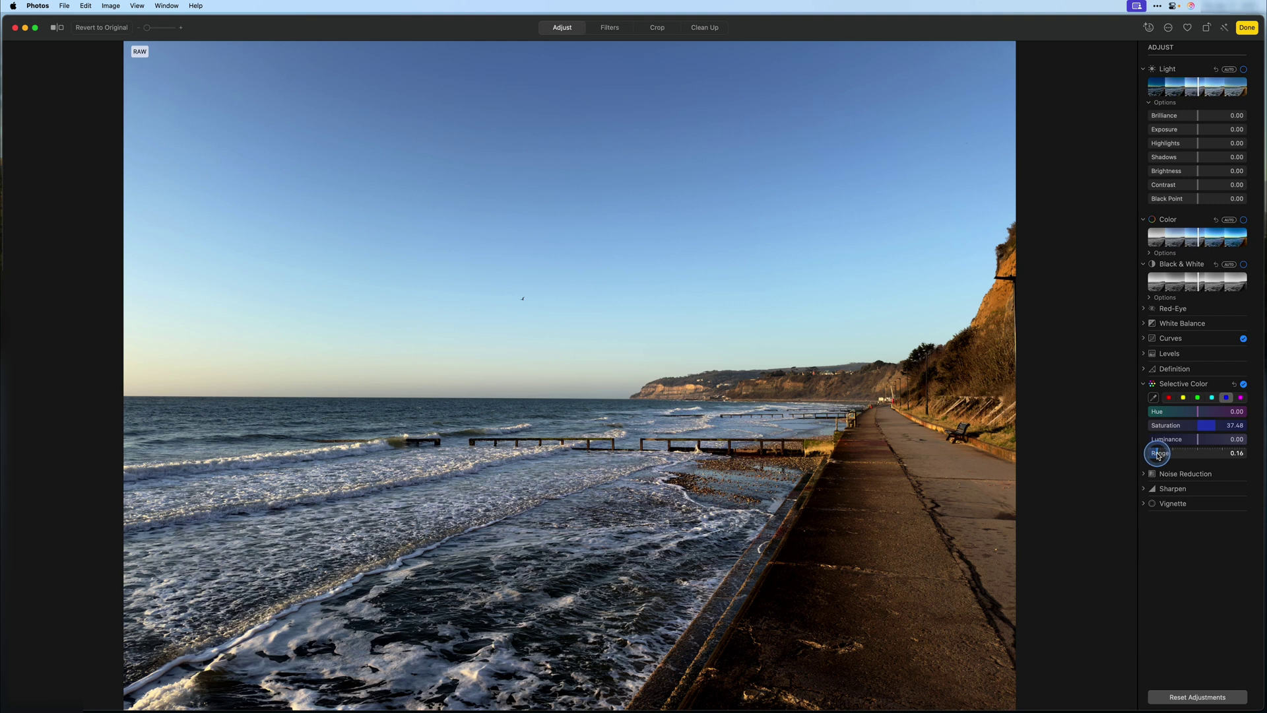
{"action": "left_click_drag", "start_coordinate": [1157, 455], "coordinate": [1200, 456]}
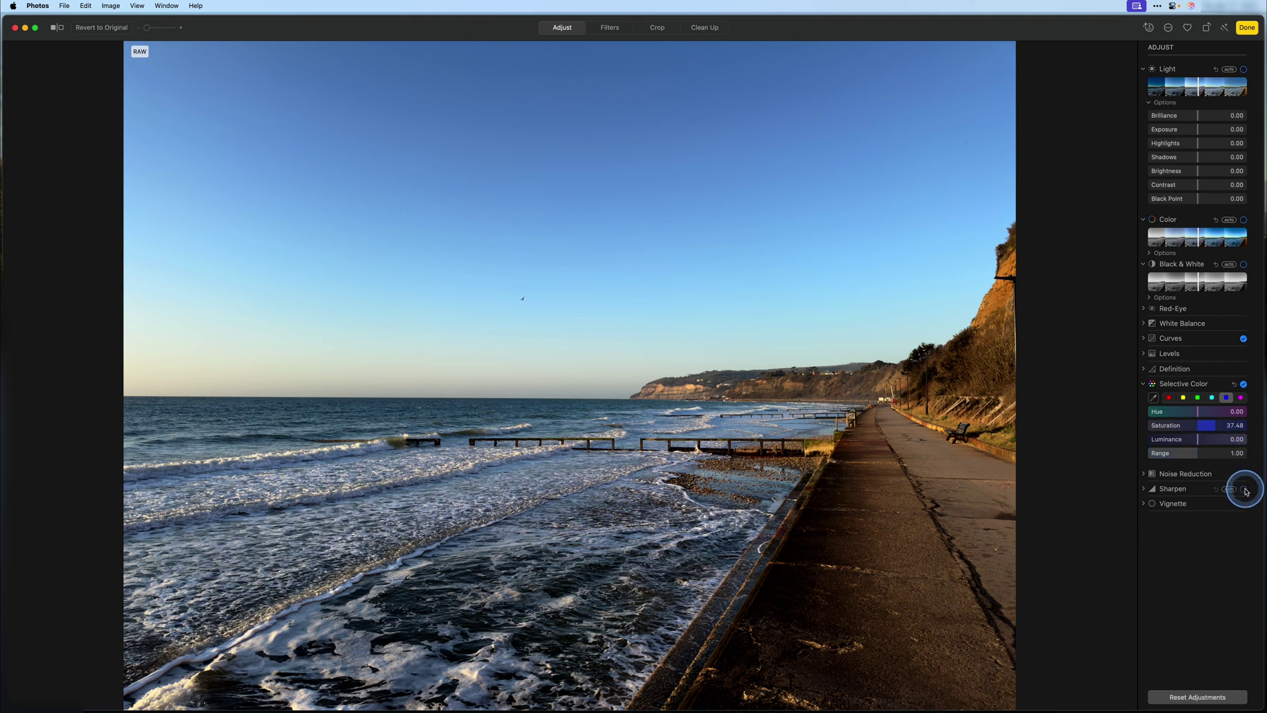
{"action": "key", "text": "grave"}
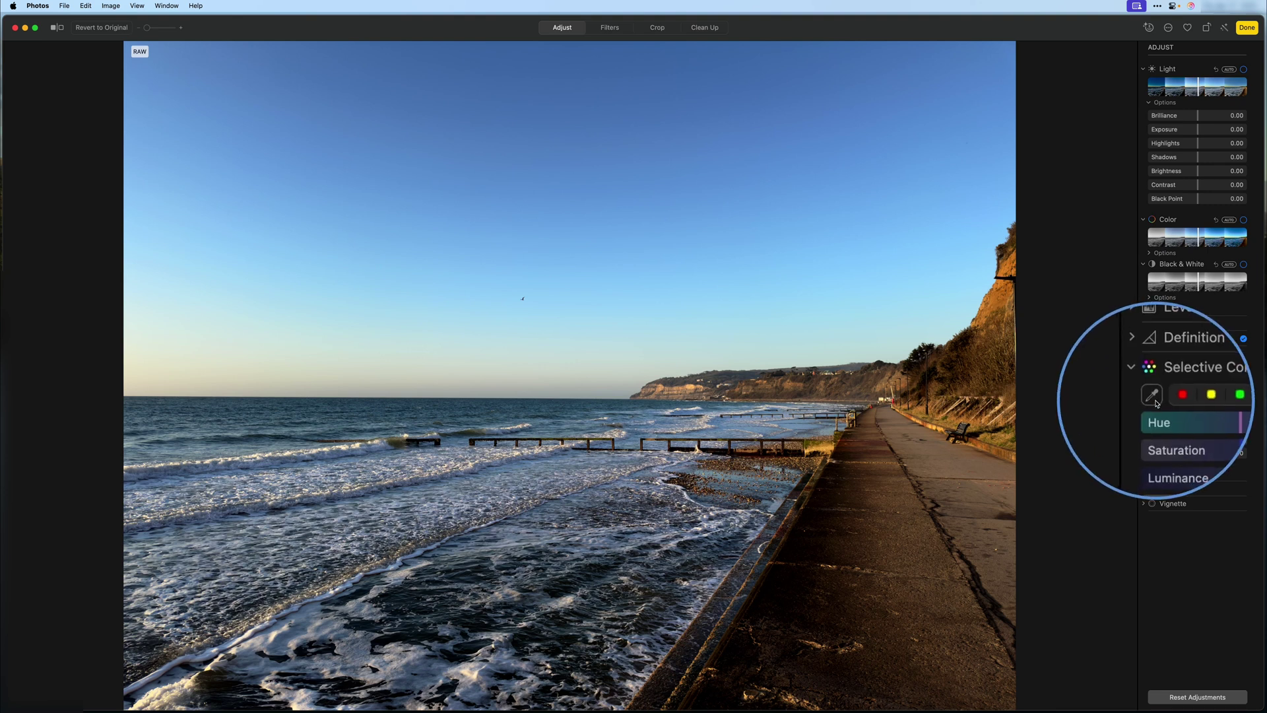
Sample the headland's colour as the custom hue, then set Hue 16.43 and Saturation about 39.9.
{"action": "left_click", "coordinate": [1154, 398]}
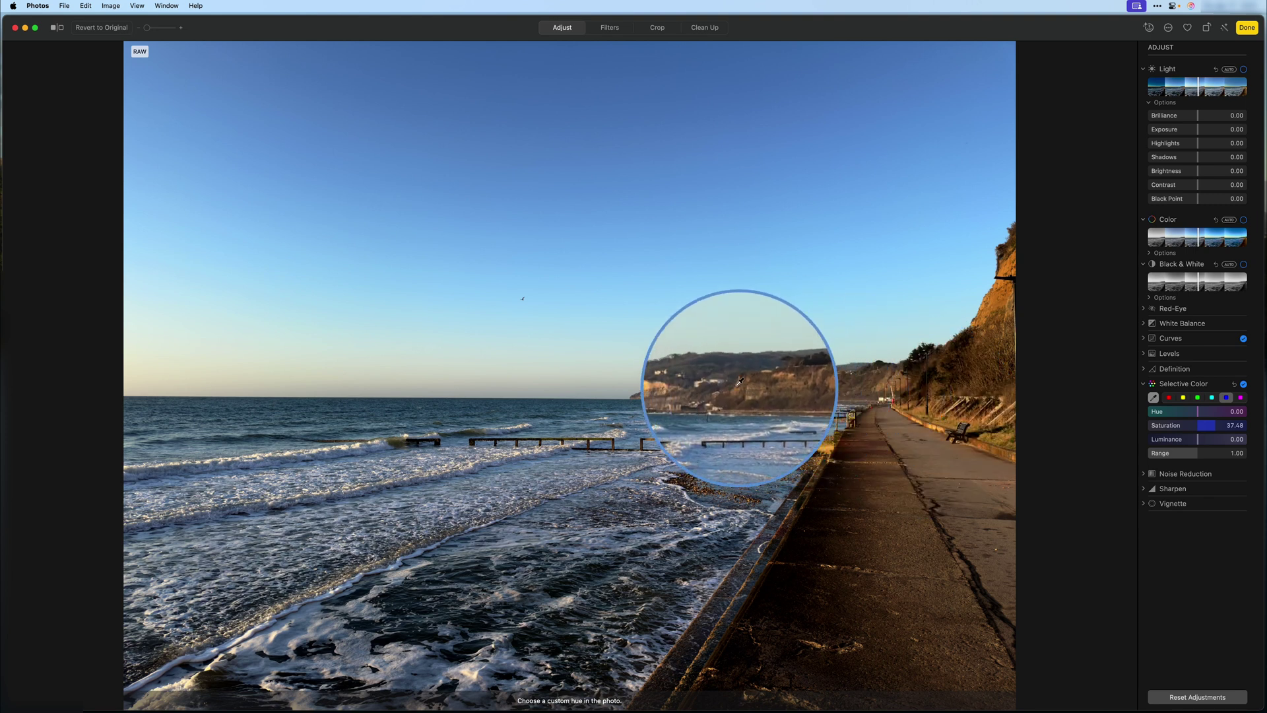
{"action": "left_click", "coordinate": [675, 377]}
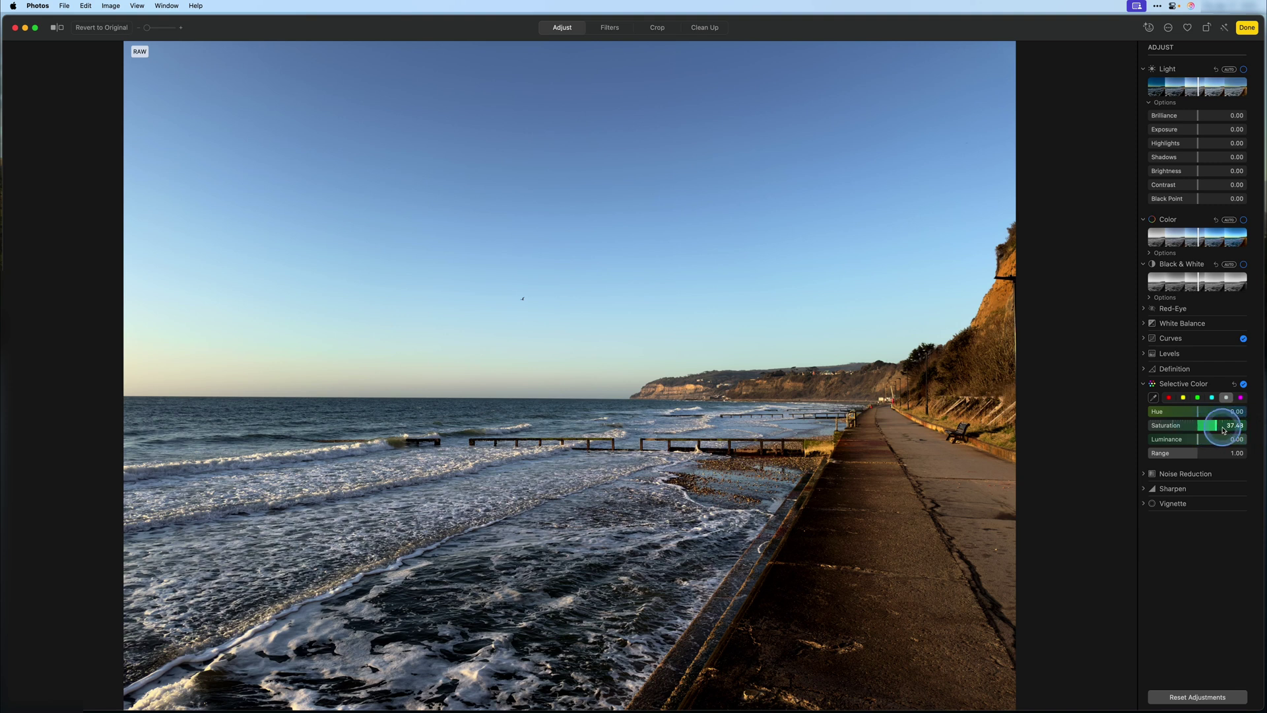
{"action": "mouse_move", "coordinate": [1199, 415]}
{"action": "left_mouse_down"}
{"action": "mouse_move", "coordinate": [1150, 417]}
{"action": "mouse_move", "coordinate": [1219, 415]}
{"action": "left_mouse_up"}
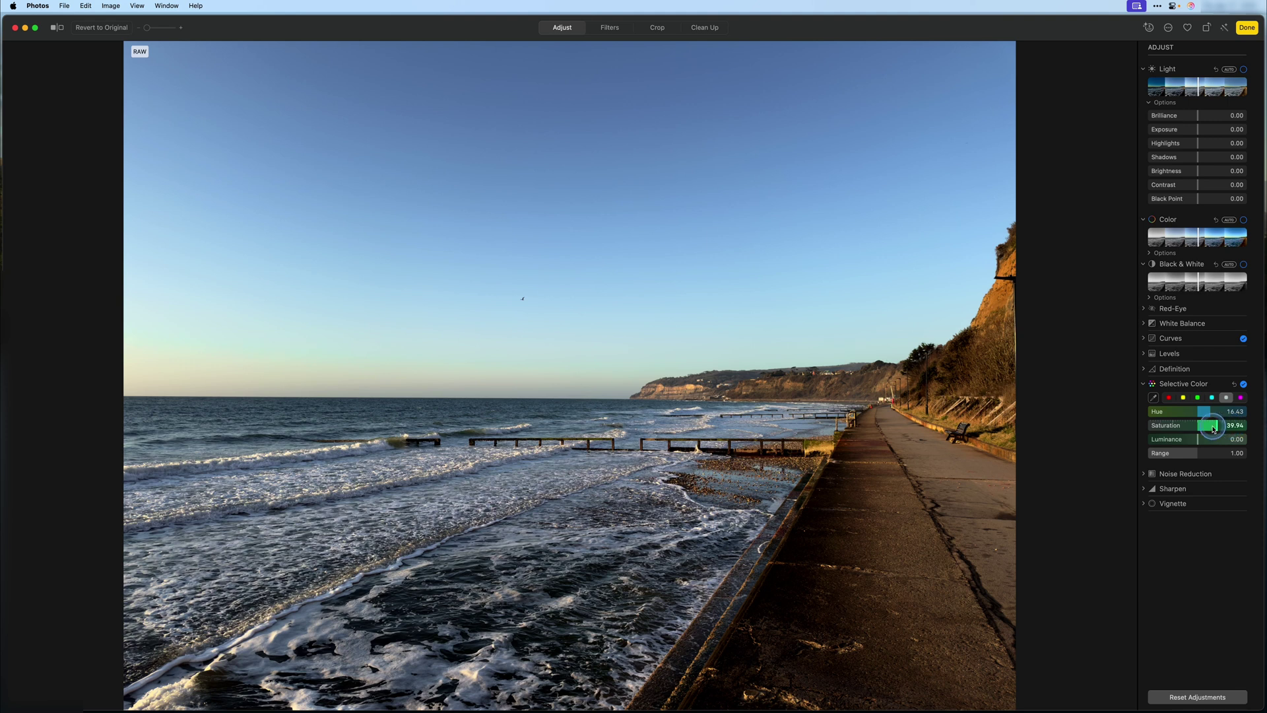
{"action": "left_click_drag", "start_coordinate": [1214, 430], "coordinate": [1228, 429]}
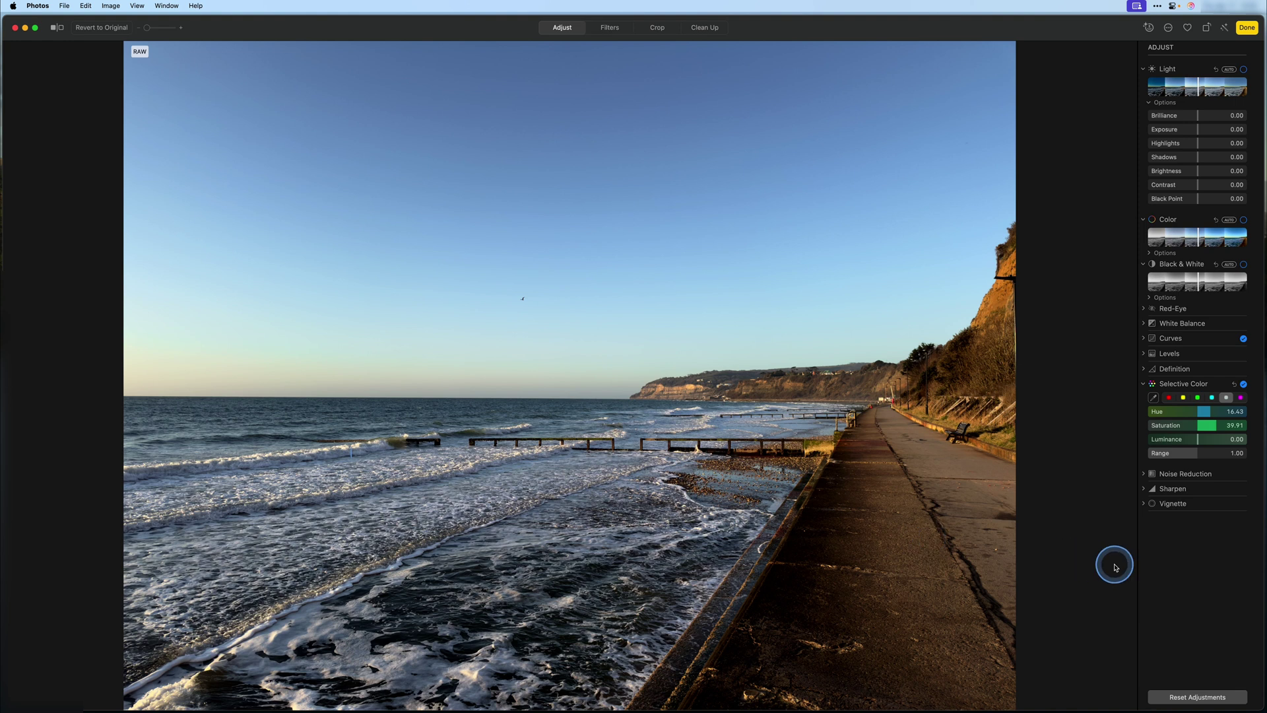
Sample the sea near the horizon as the custom hue and drag Hue down to 13.93.
{"action": "left_click", "coordinate": [1153, 397]}
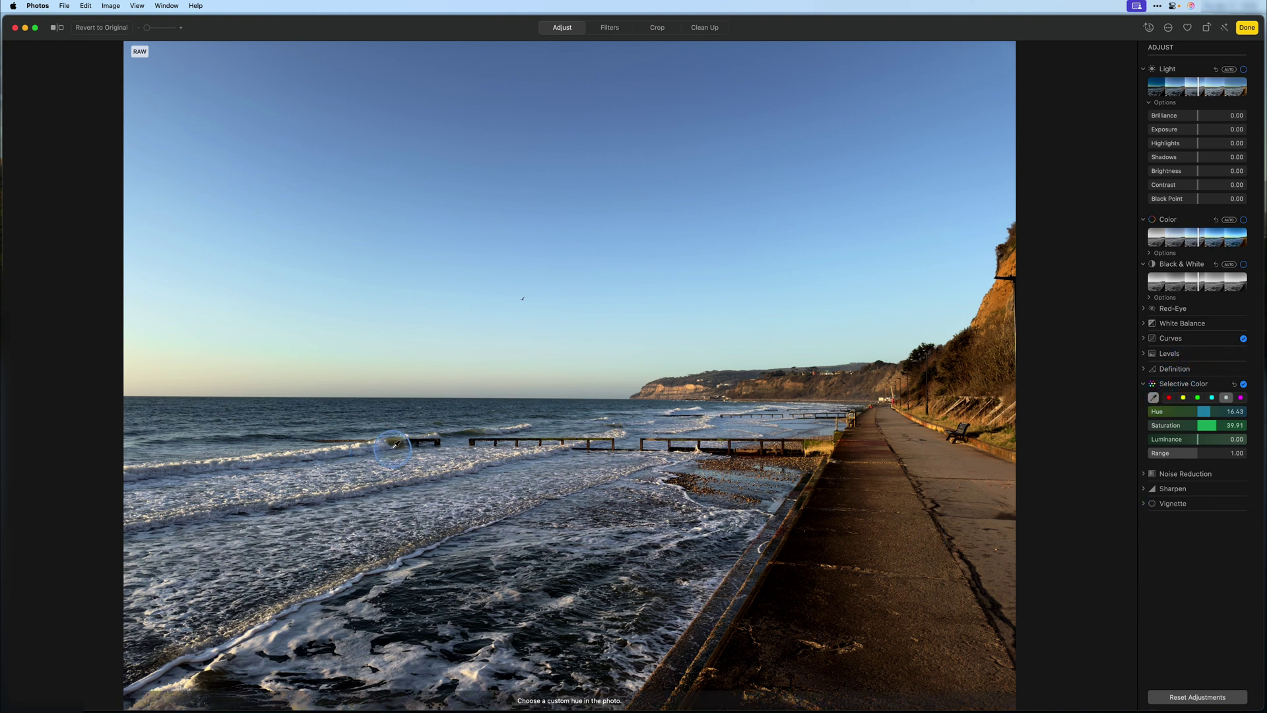
{"action": "left_click", "coordinate": [166, 382]}
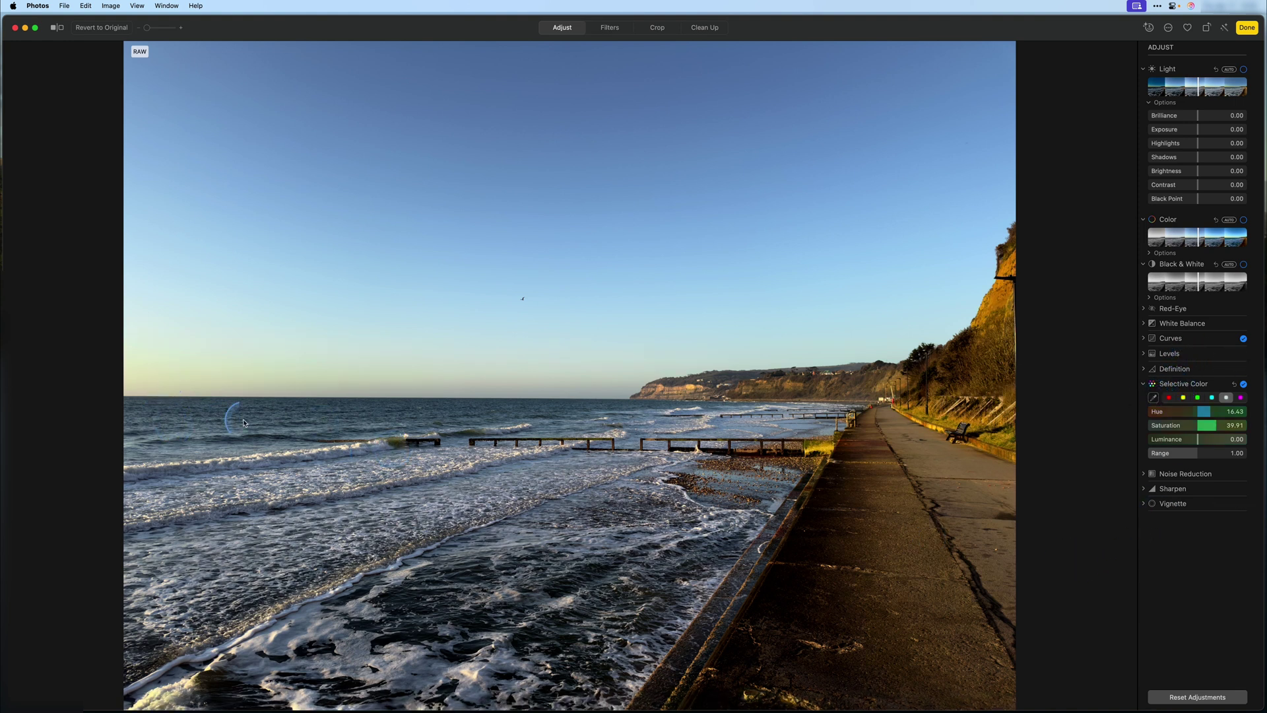
{"action": "left_click_drag", "start_coordinate": [1241, 413], "coordinate": [1185, 419]}
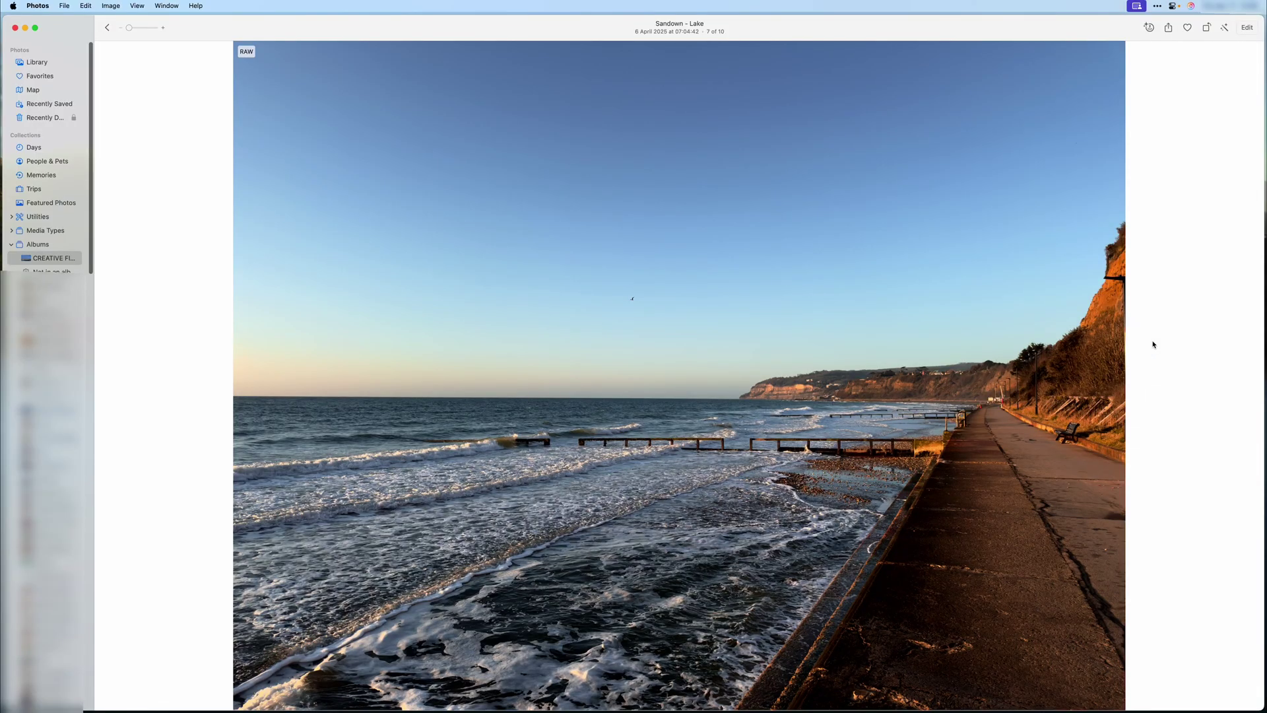
Show the photo's Info window and enter the title 'Shanklin Beach IOW Sunrise'.
{"action": "left_click", "coordinate": [1150, 27]}
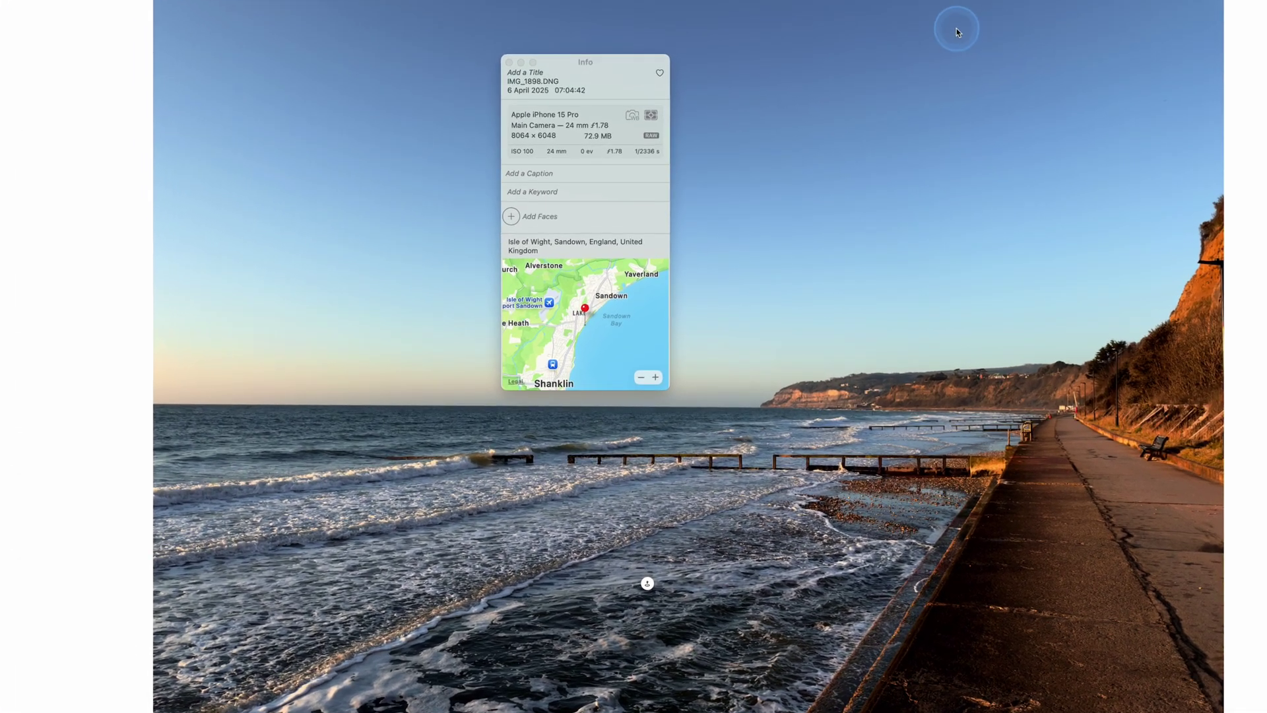
{"action": "left_click", "coordinate": [528, 72]}
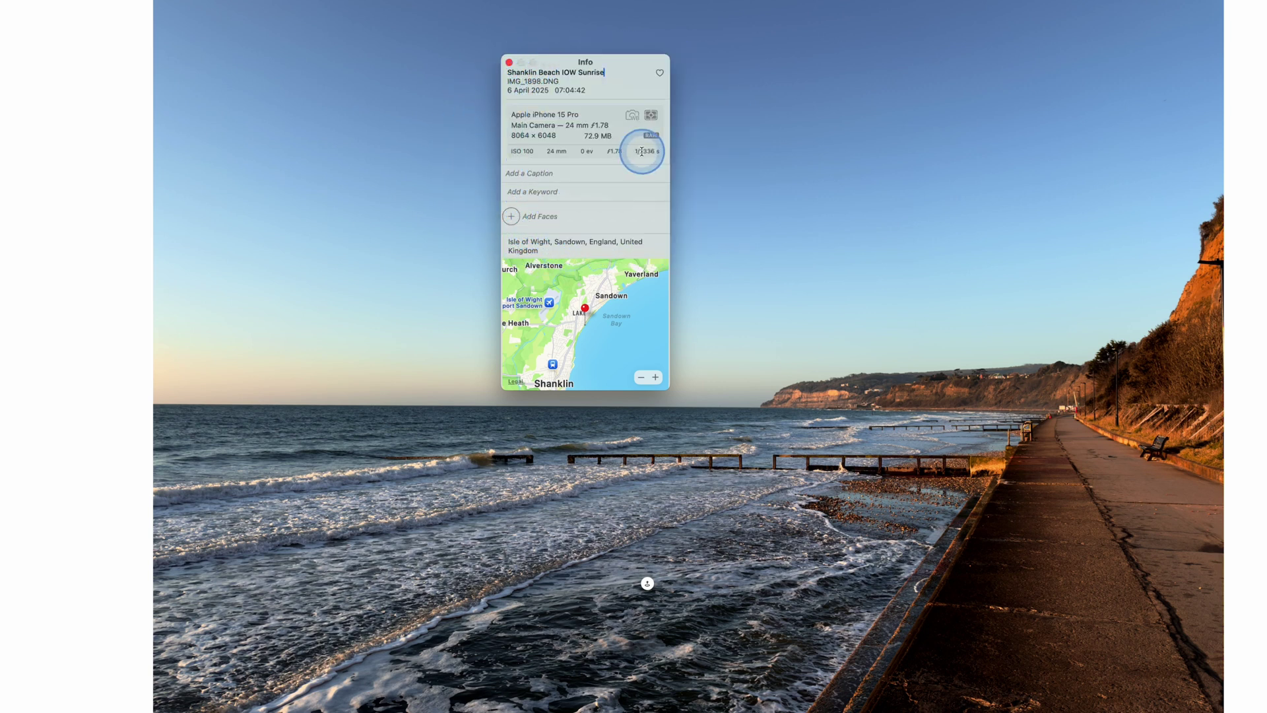
Add the caption 'Bird flying over the beach' and keywords Beach, ocean, peaceful and sunrise.
{"action": "left_click", "coordinate": [536, 173]}
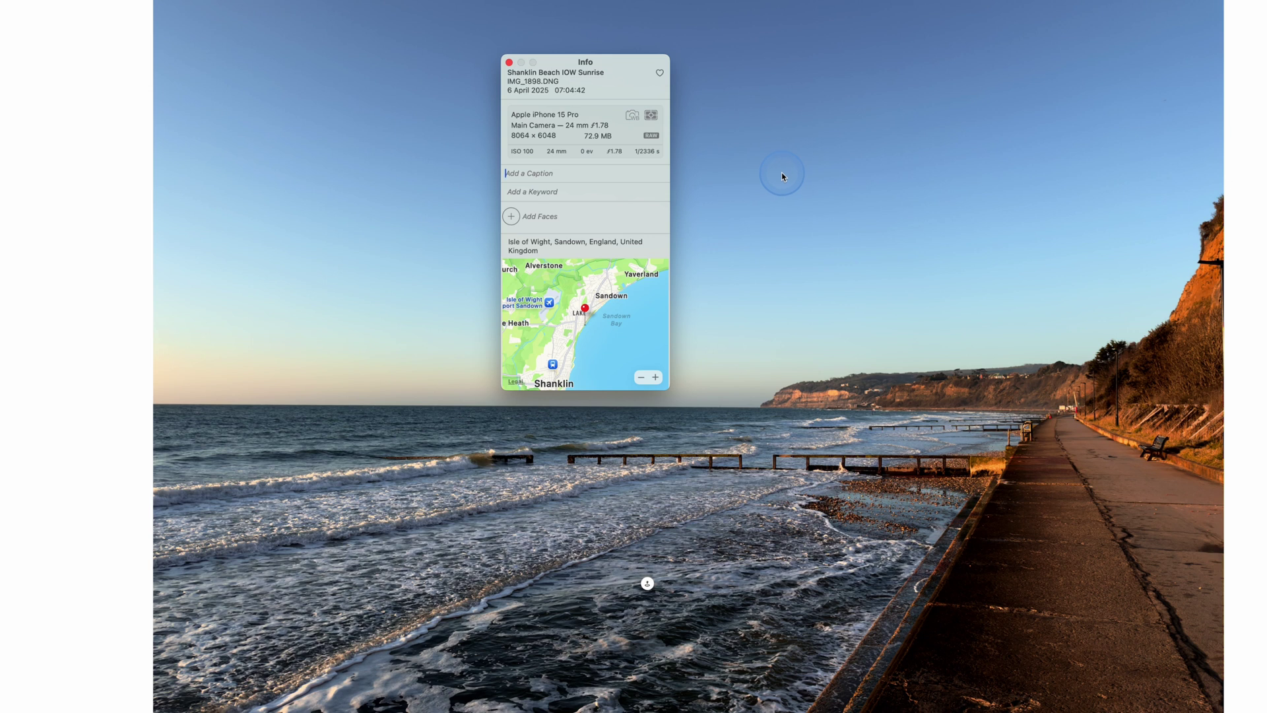
{"action": "type", "text": "Bir"}
{"action": "left_click", "coordinate": [560, 191]}
{"action": "type", "text": "Beach sunrise ocean"}
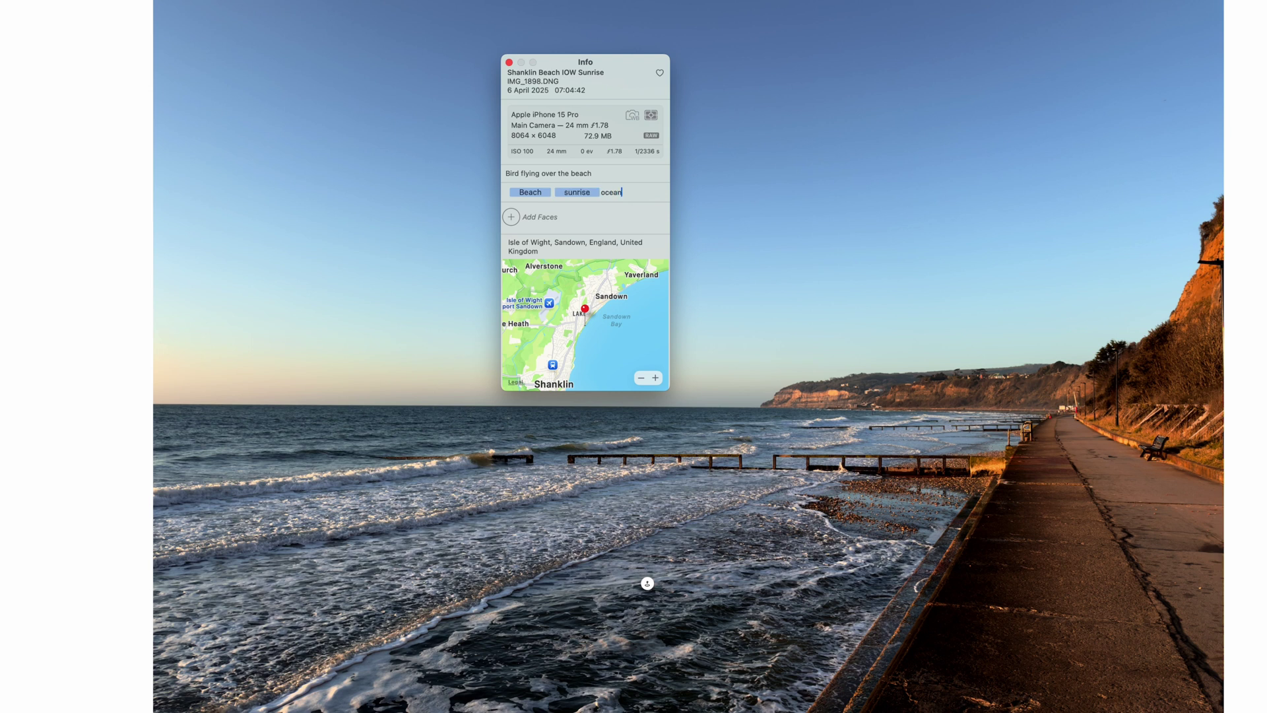
{"action": "key", "text": "Return"}
{"action": "type", "text": "peaceful"}
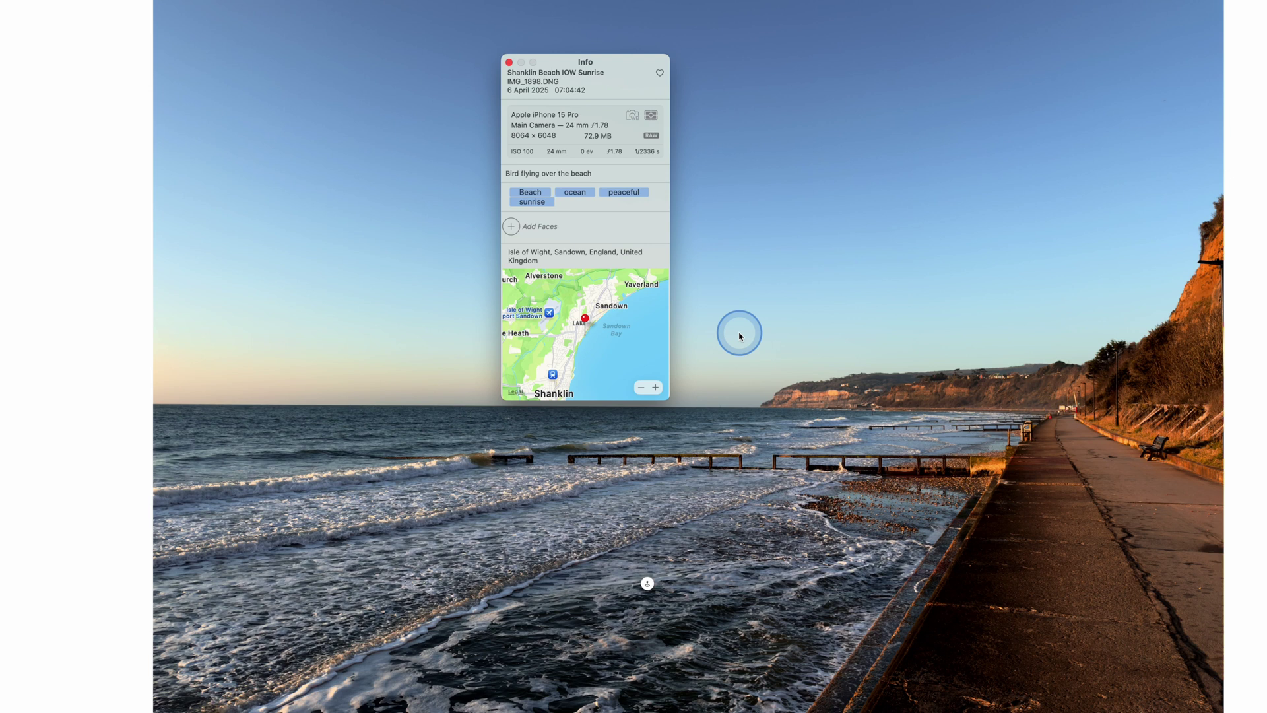
Close the Info window and choose File > Export > Export 1 Photo.
{"action": "left_click", "coordinate": [508, 64]}
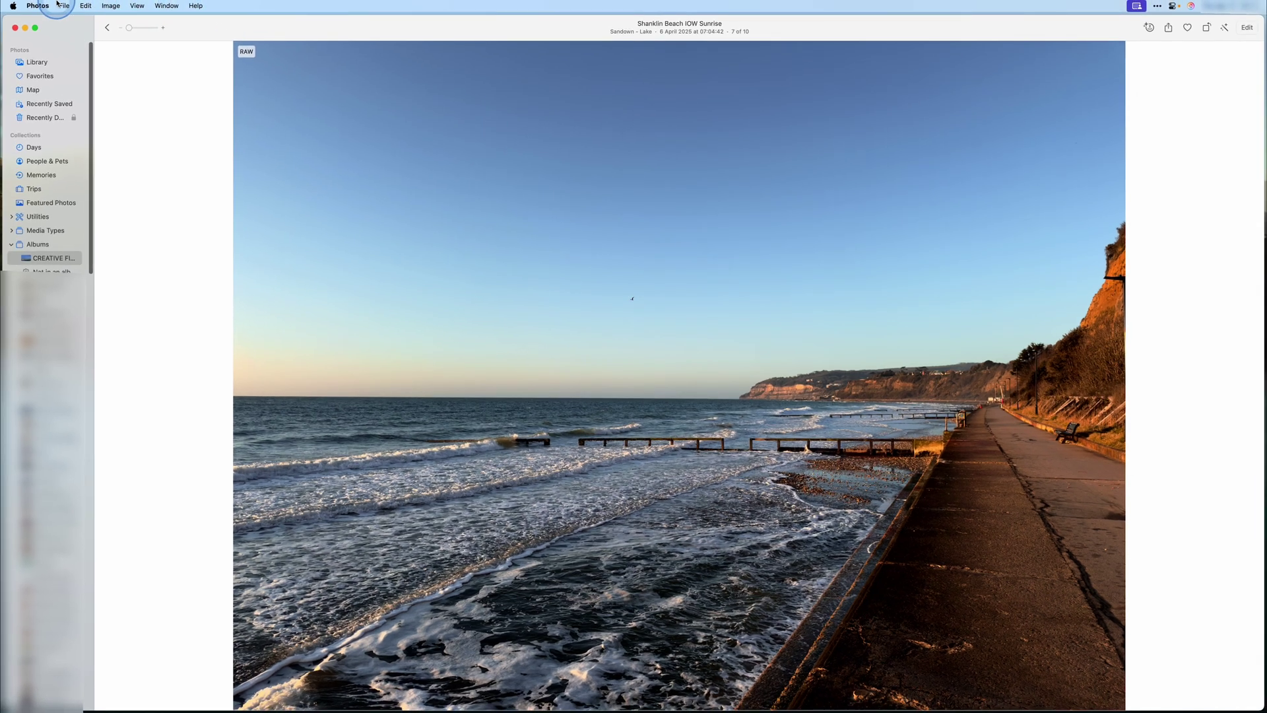
{"action": "left_click", "coordinate": [64, 5]}
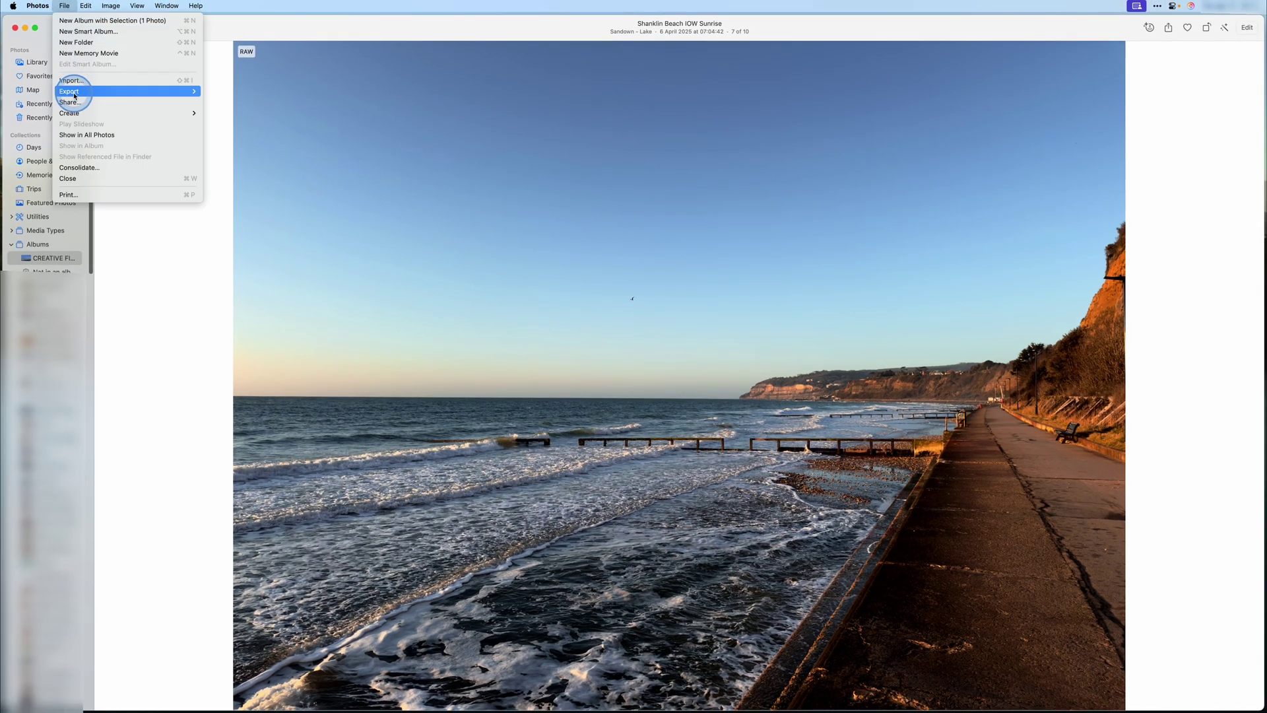
{"action": "mouse_move", "coordinate": [77, 93]}
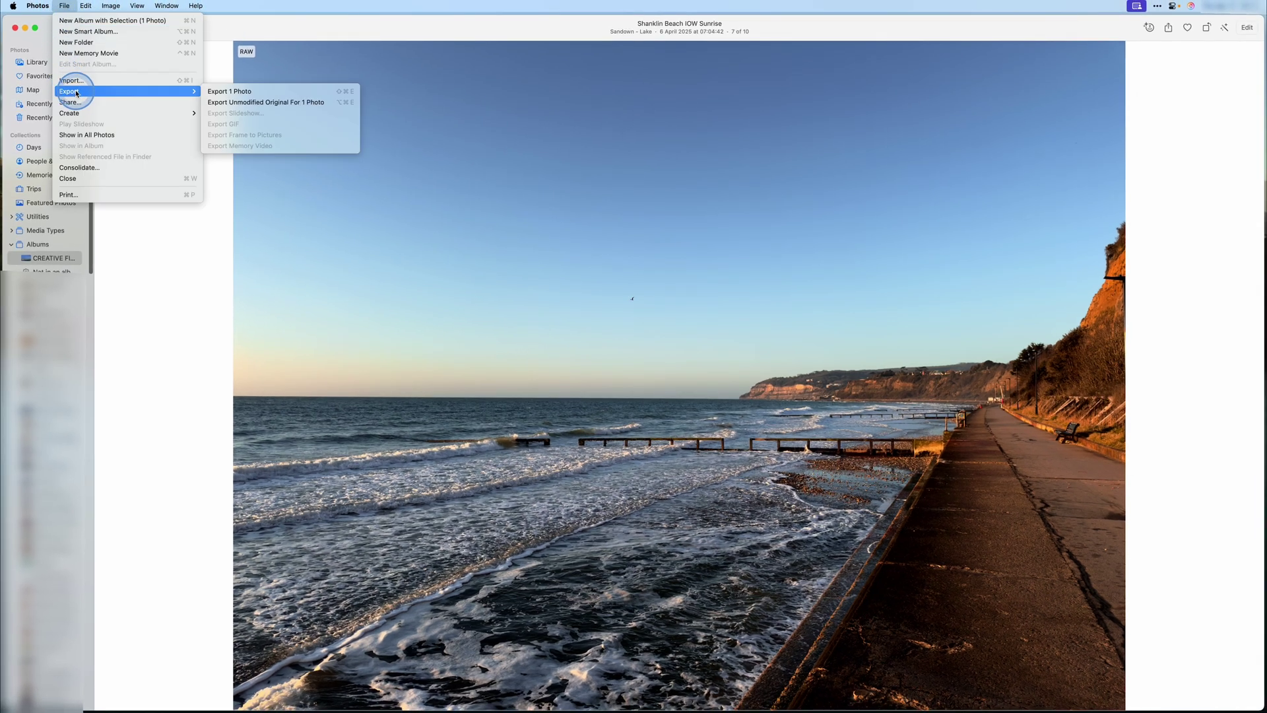
{"action": "left_click", "coordinate": [251, 92]}
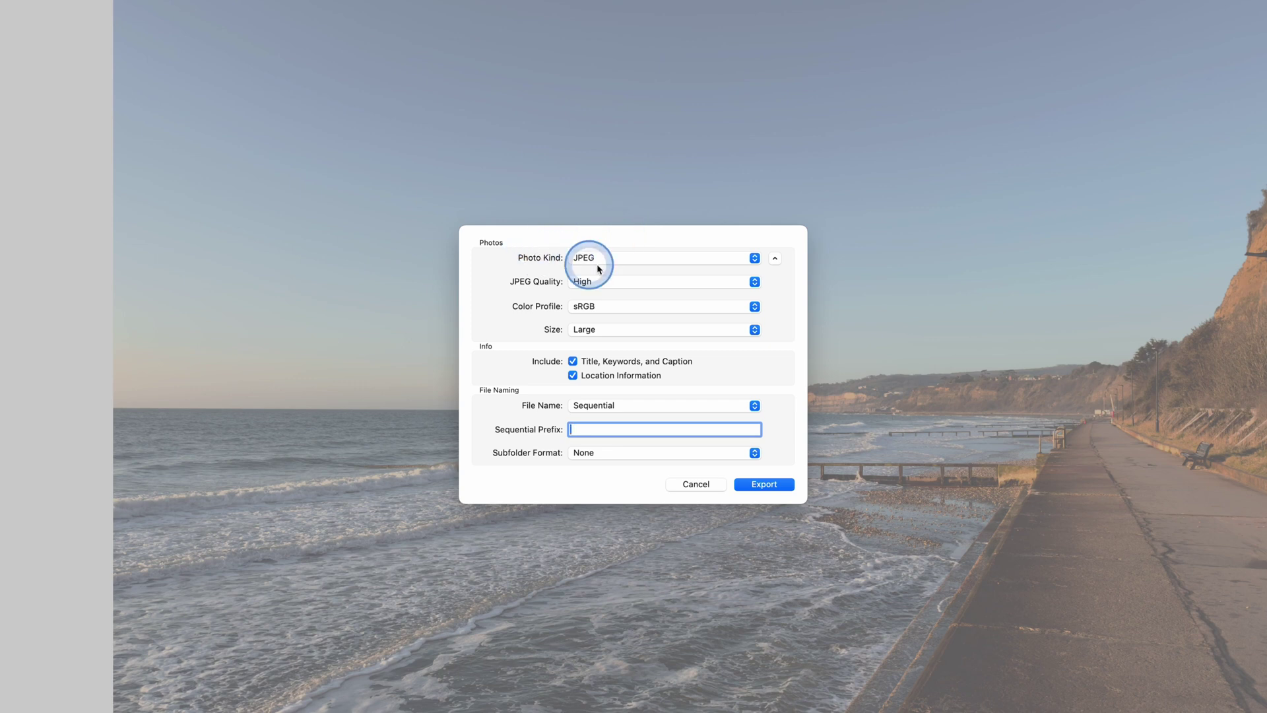
Set the export format to JPEG with Maximum quality at Full Size.
{"action": "left_click", "coordinate": [656, 258]}
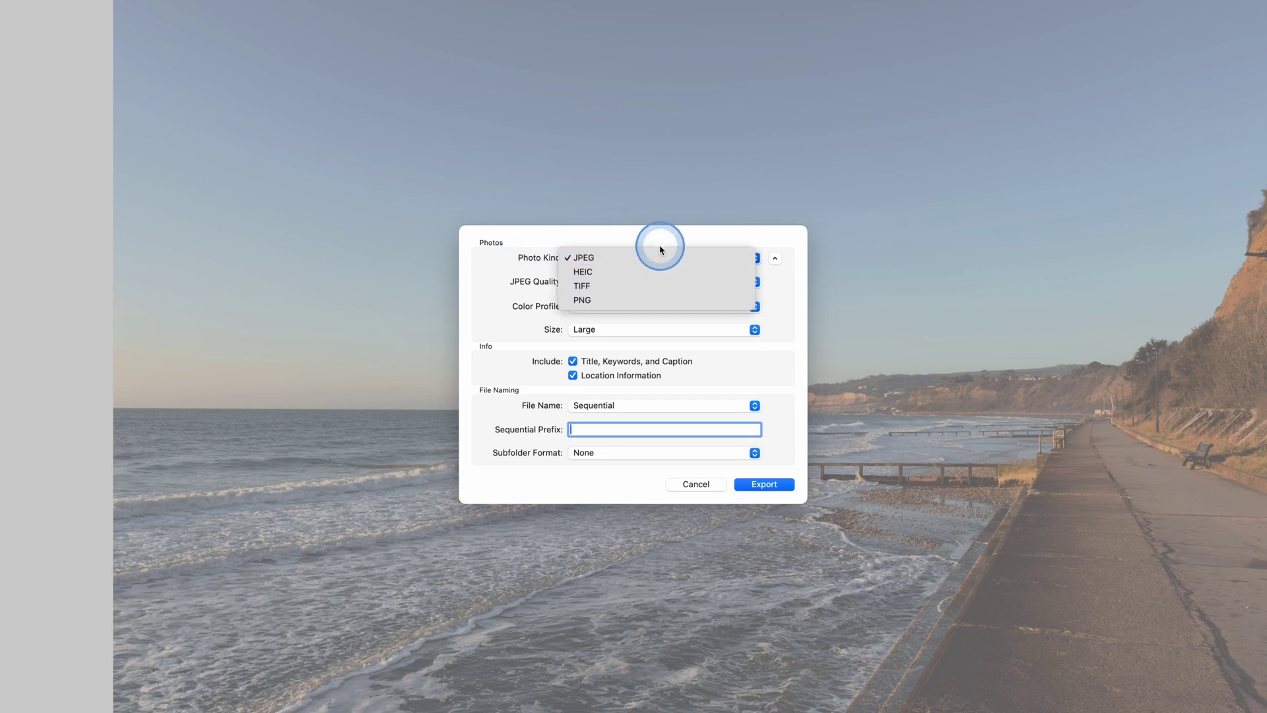
{"action": "left_click", "coordinate": [657, 249]}
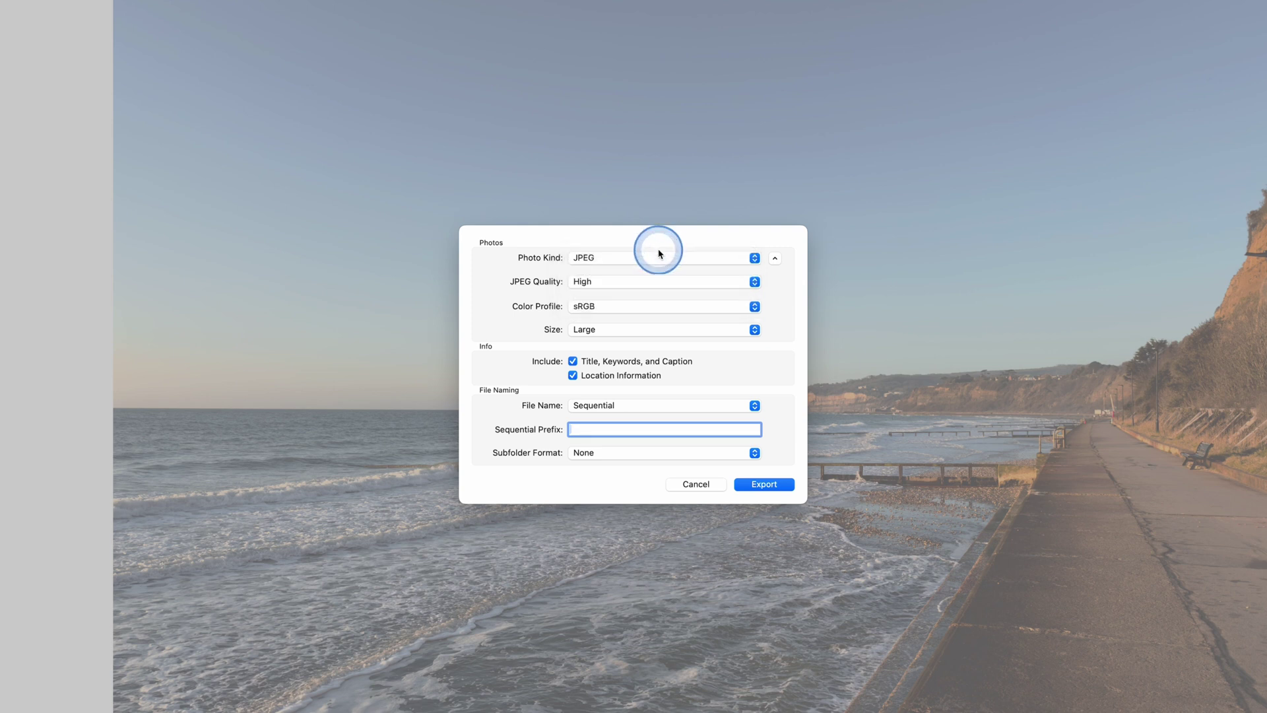
{"action": "left_click", "coordinate": [635, 282]}
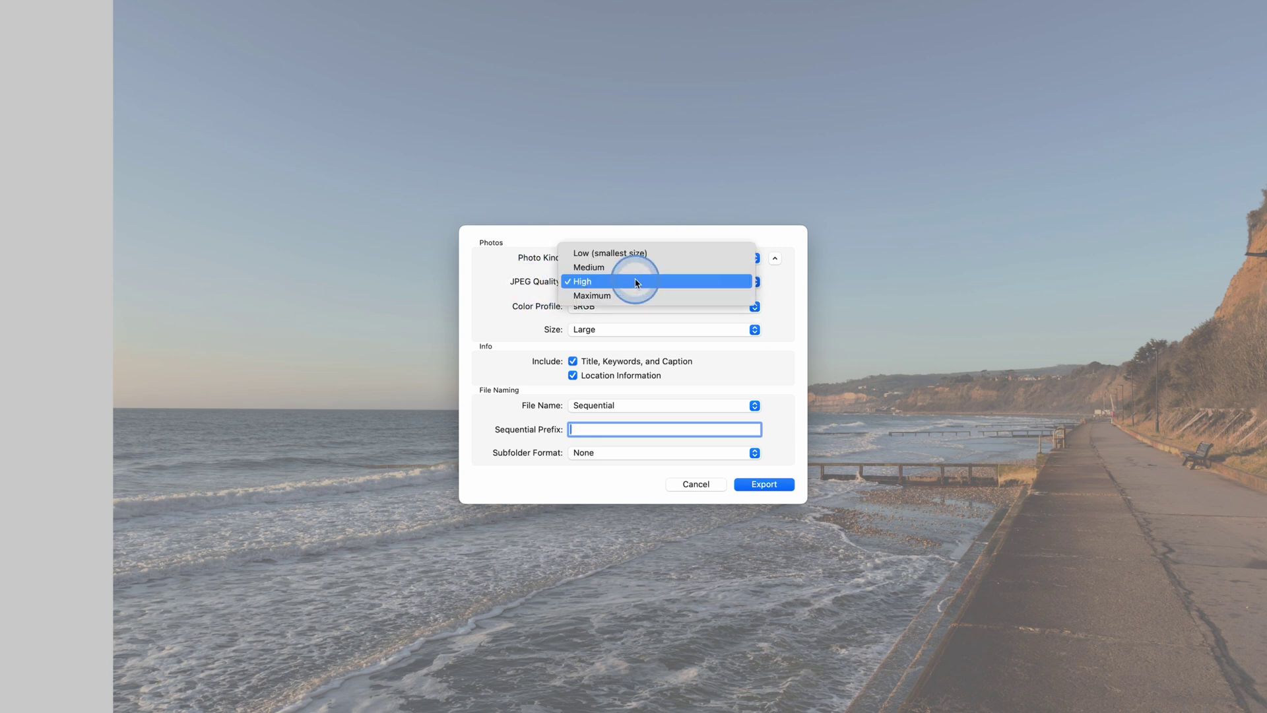
{"action": "left_click", "coordinate": [635, 282]}
{"action": "left_click", "coordinate": [634, 279]}
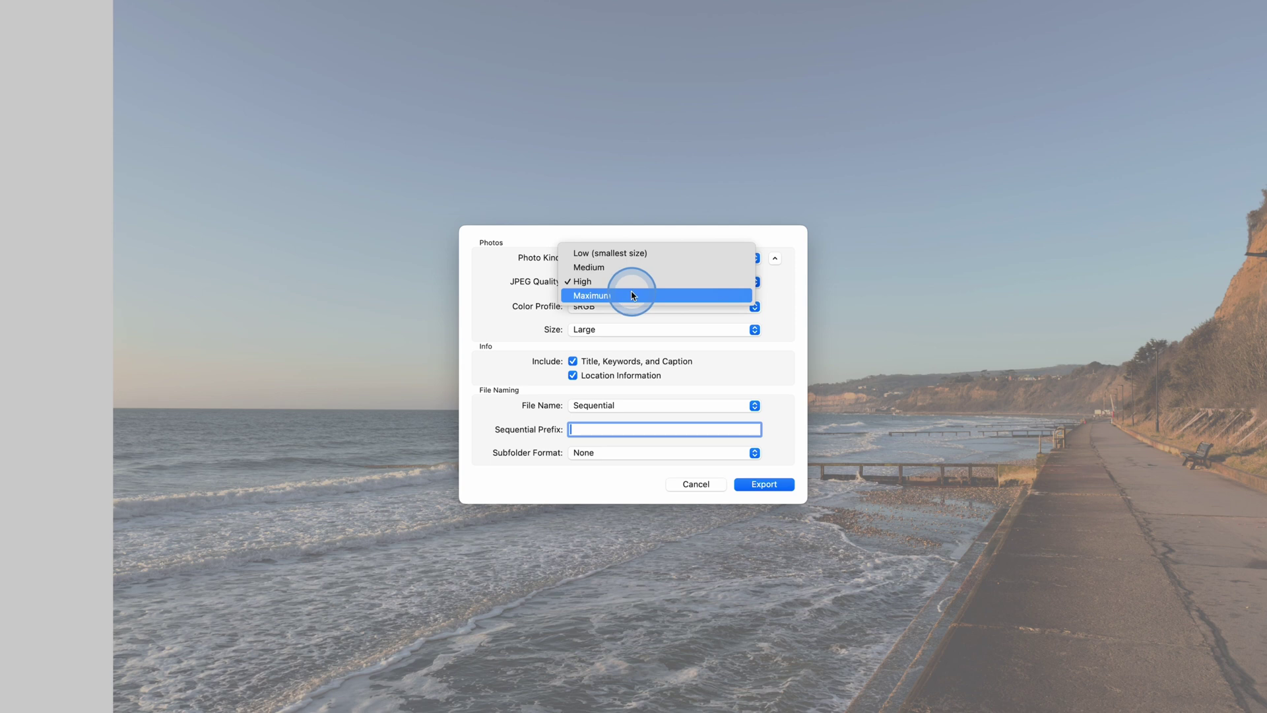
{"action": "left_click", "coordinate": [631, 295]}
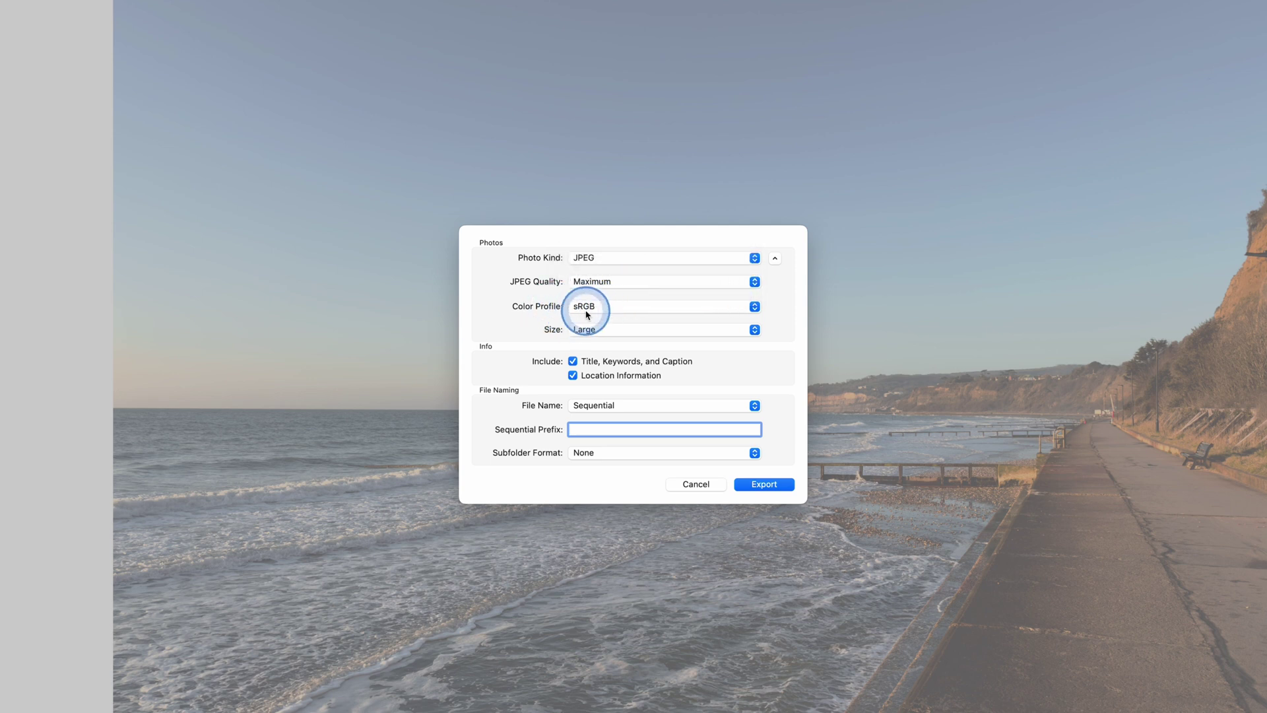
{"action": "left_click", "coordinate": [594, 328]}
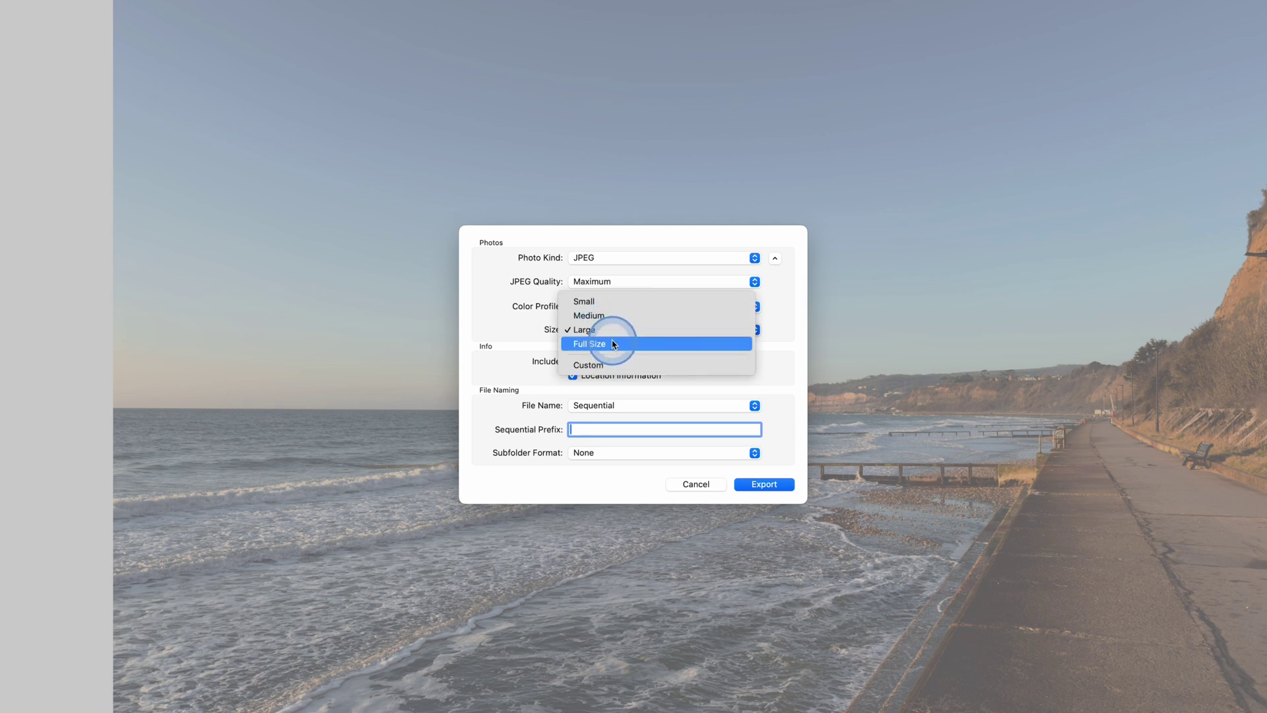
{"action": "left_click", "coordinate": [614, 343]}
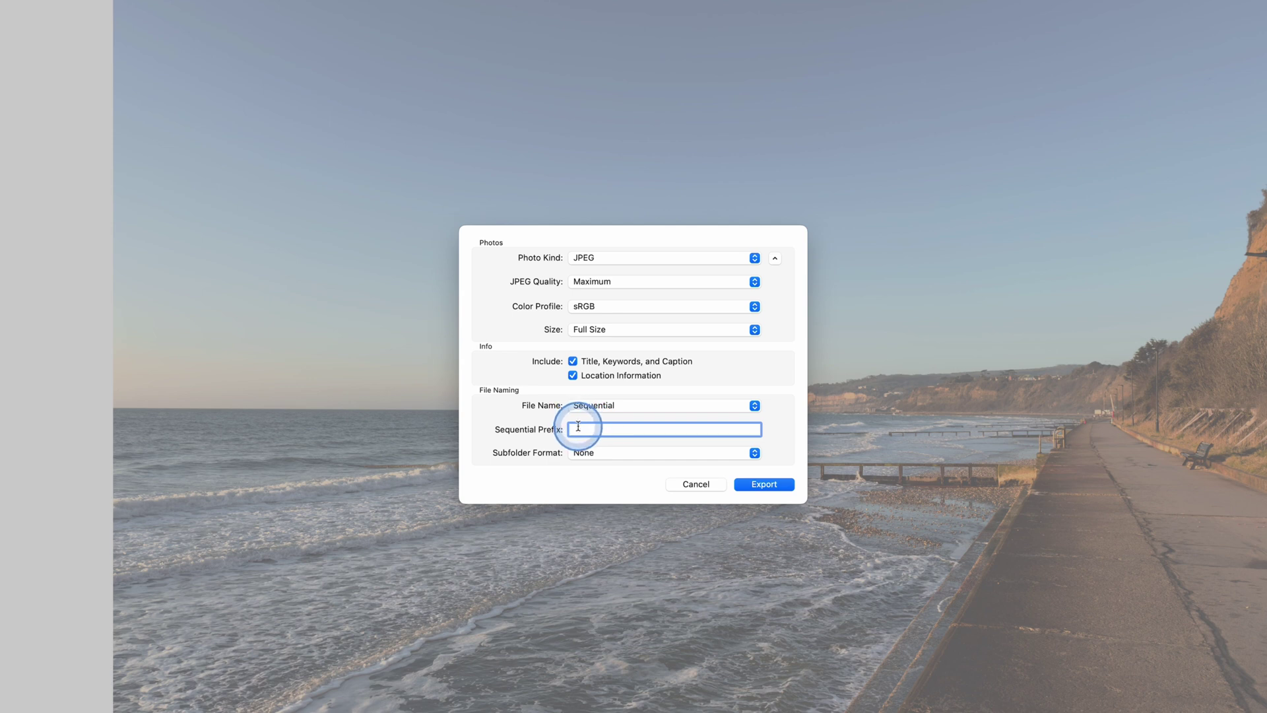
Name the file after its title, use no subfolder, and export to the Desktop.
{"action": "left_click", "coordinate": [581, 405]}
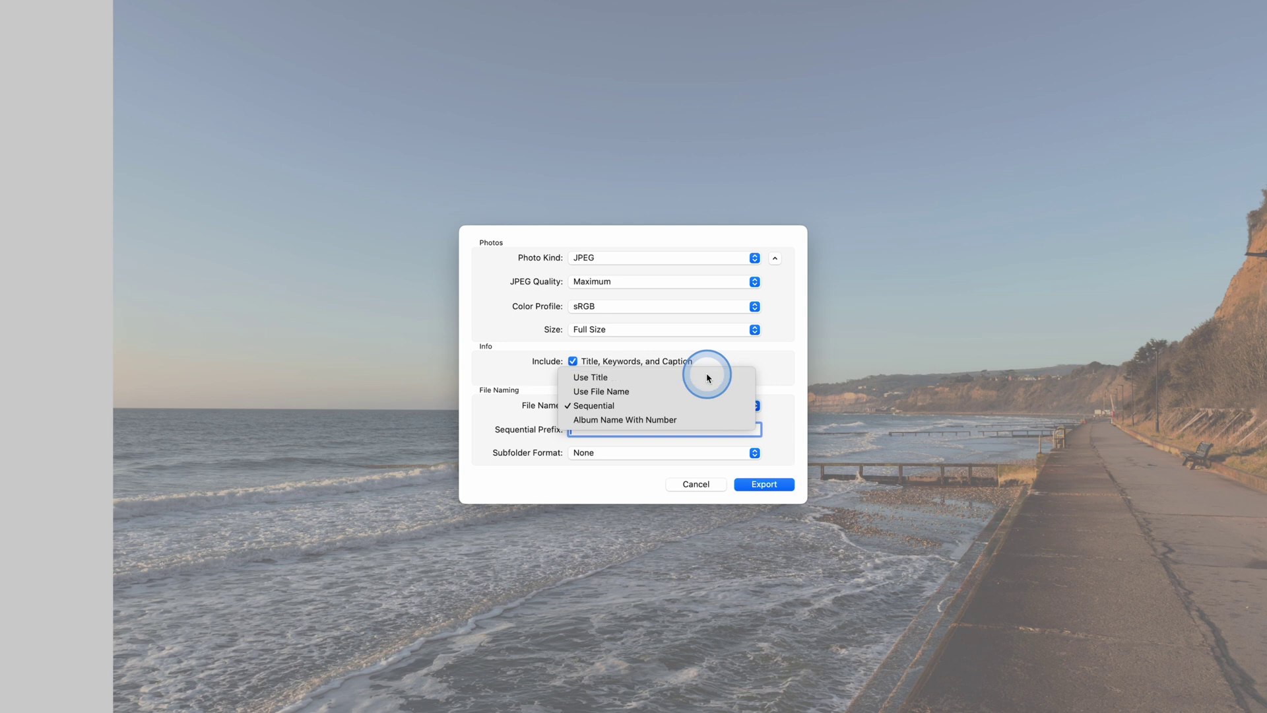
{"action": "left_click", "coordinate": [709, 375]}
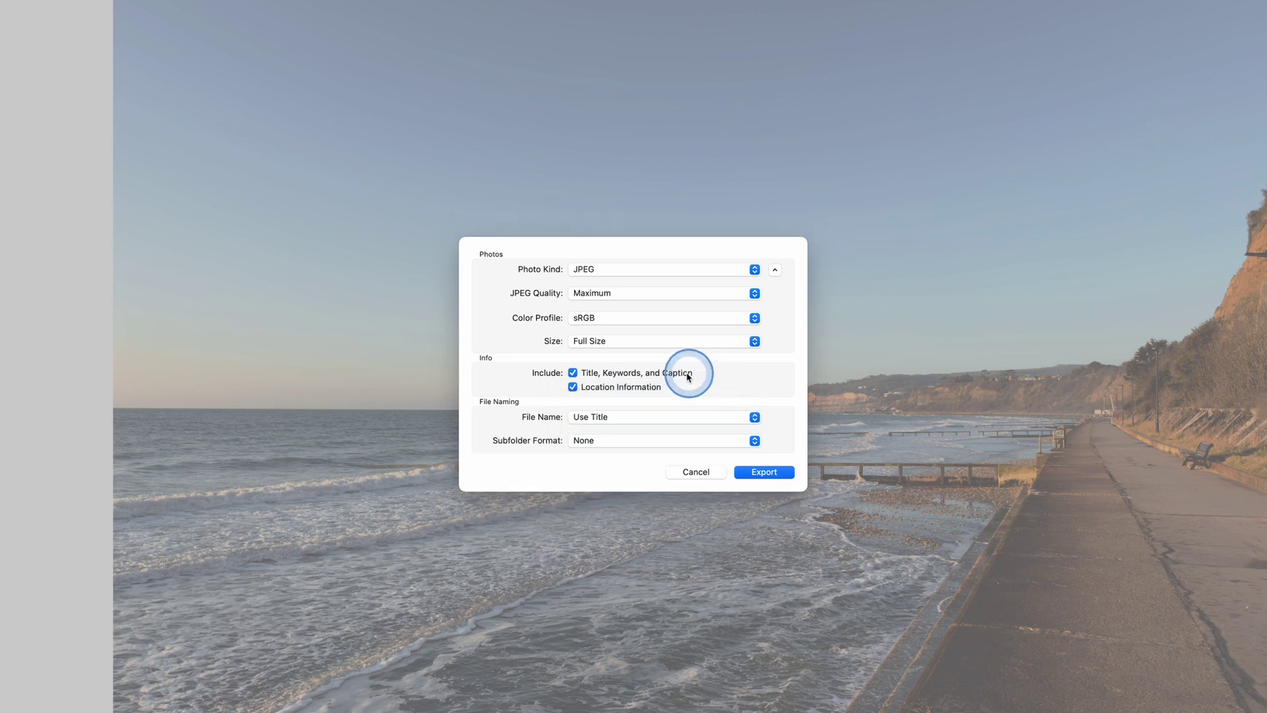
{"action": "left_click", "coordinate": [597, 440]}
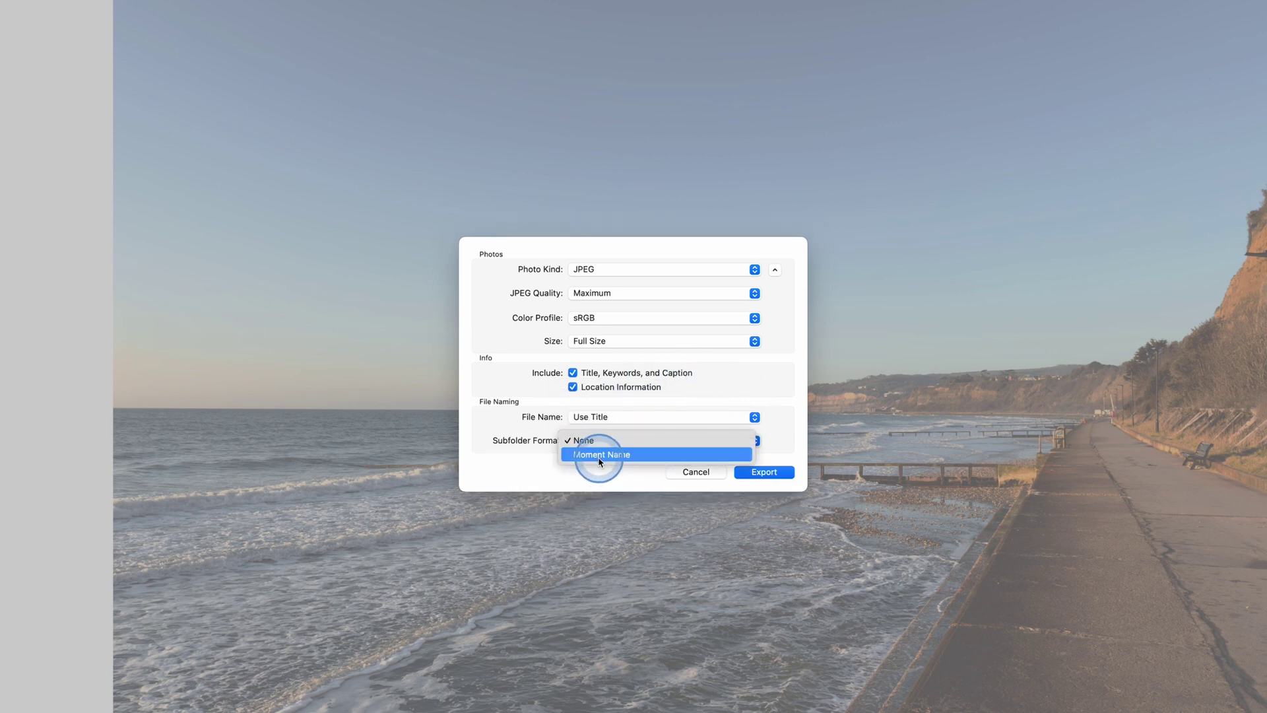
{"action": "left_click", "coordinate": [602, 454]}
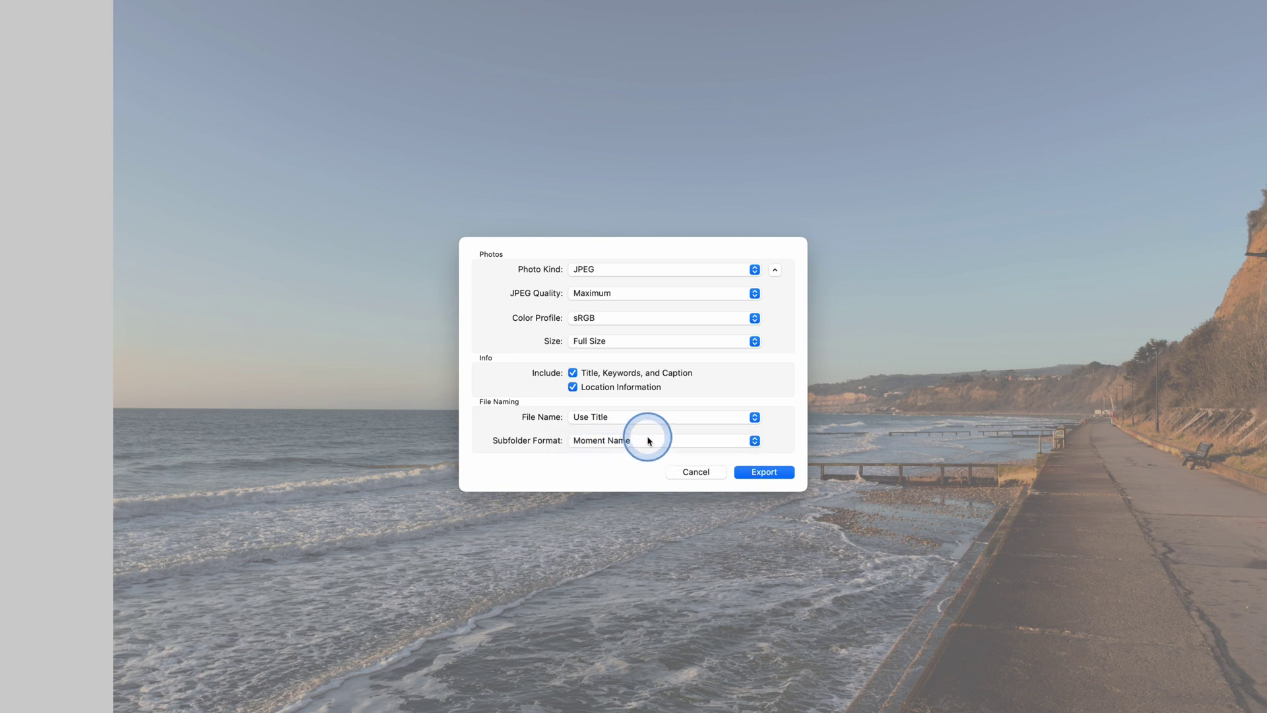
{"action": "left_click", "coordinate": [639, 439]}
{"action": "left_click", "coordinate": [626, 426]}
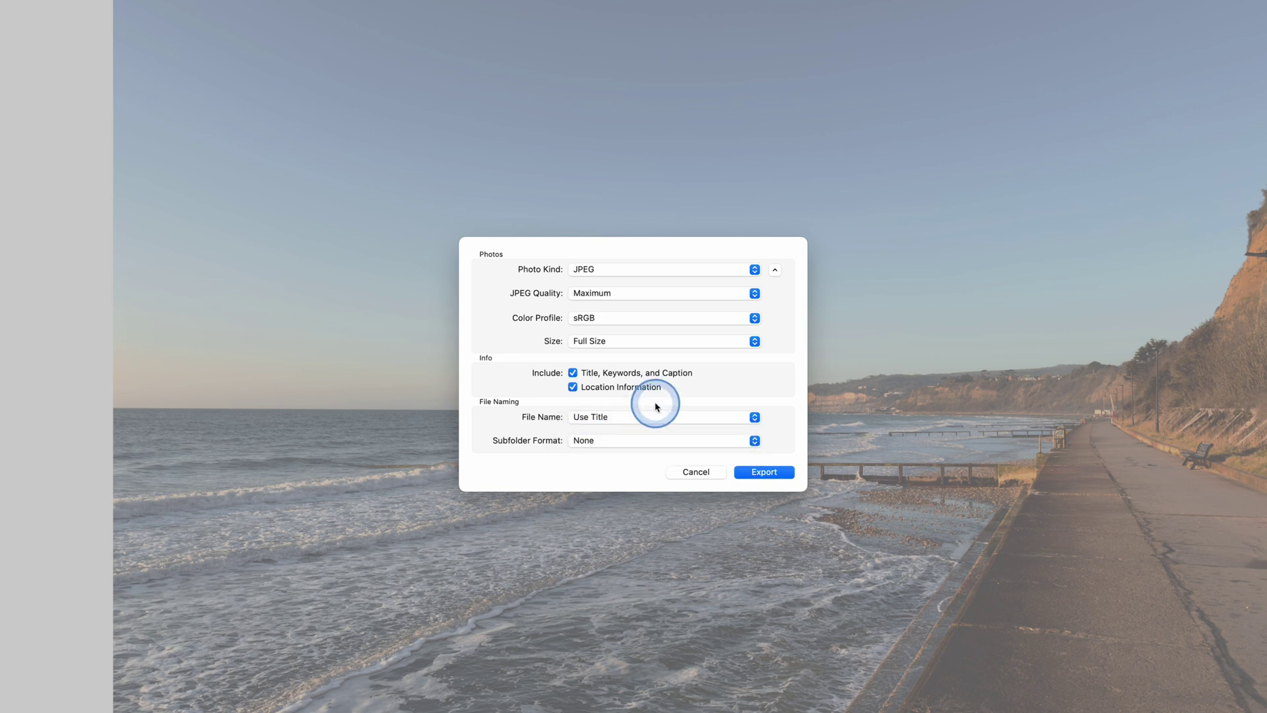
{"action": "left_click", "coordinate": [764, 472]}
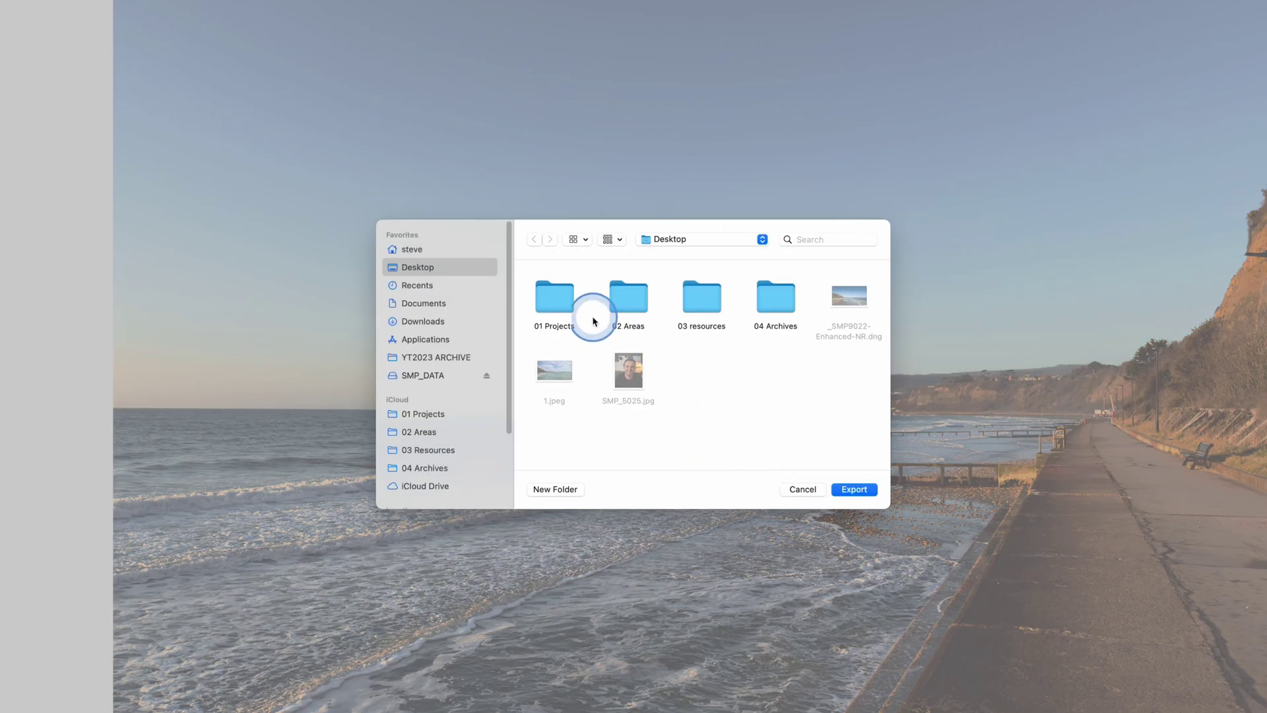
{"action": "left_click", "coordinate": [849, 498]}
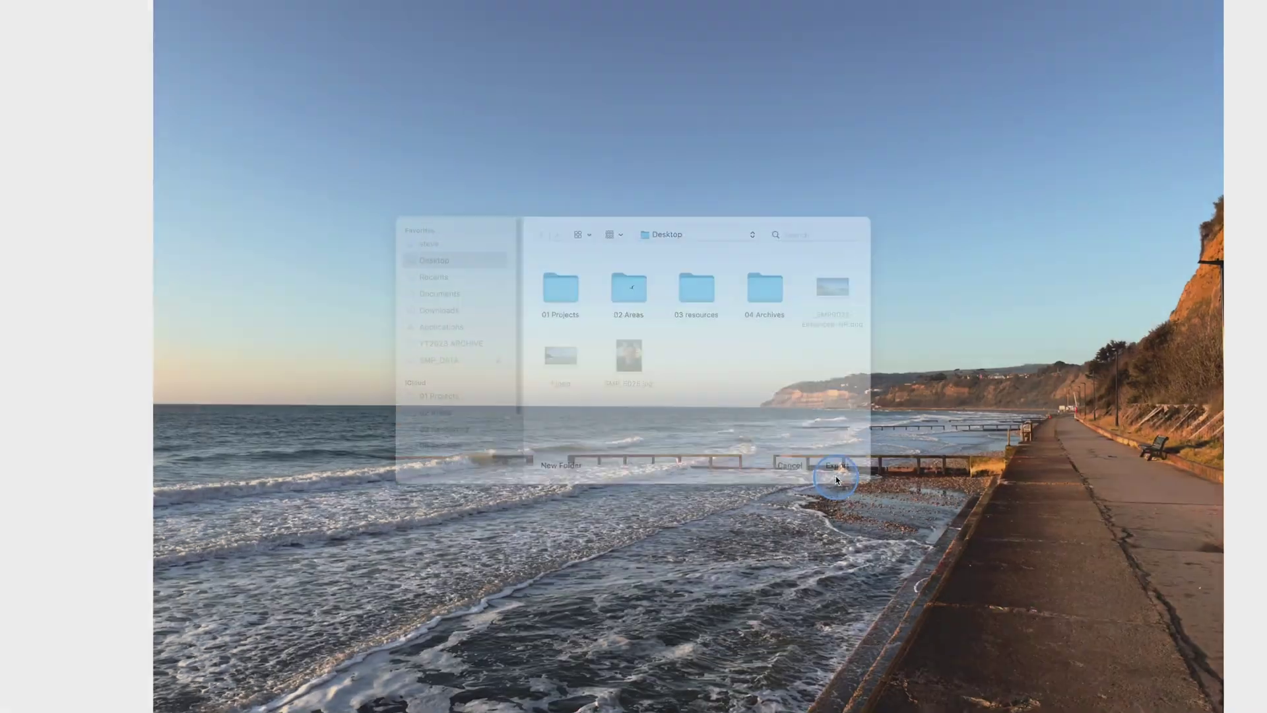